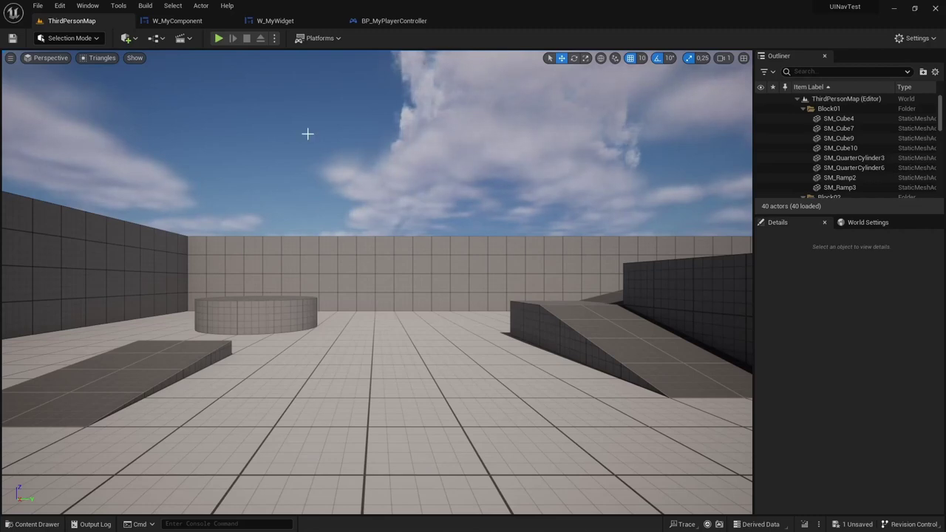
Step: Bring up the W_MyWidget blueprint with its three Option 1–3 component buttons
left_click(181, 21)
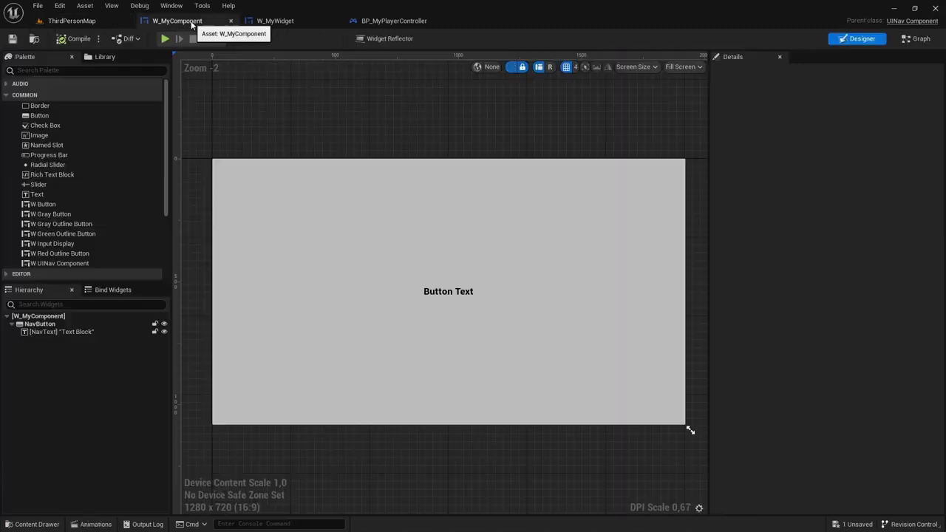
left_click(273, 22)
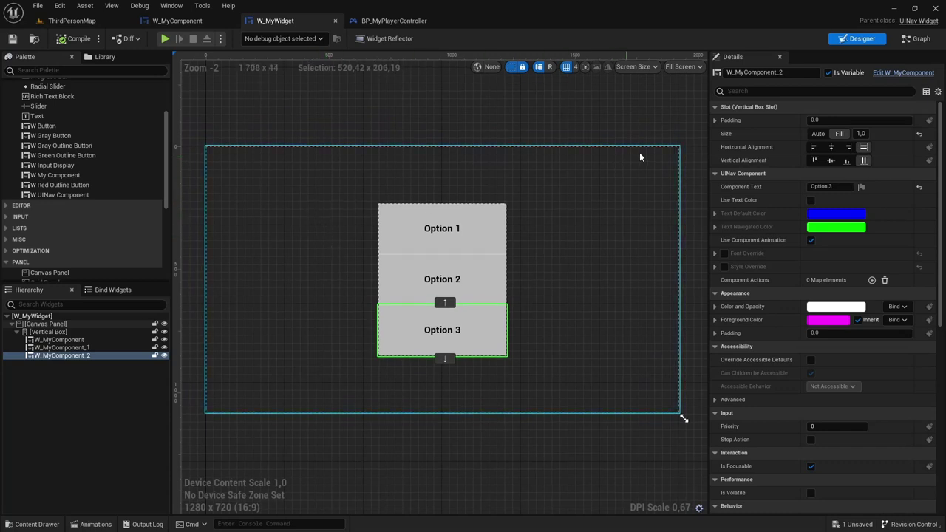
Step: Delete the three default event nodes from W_MyWidget's event graph and compile
left_click(917, 39)
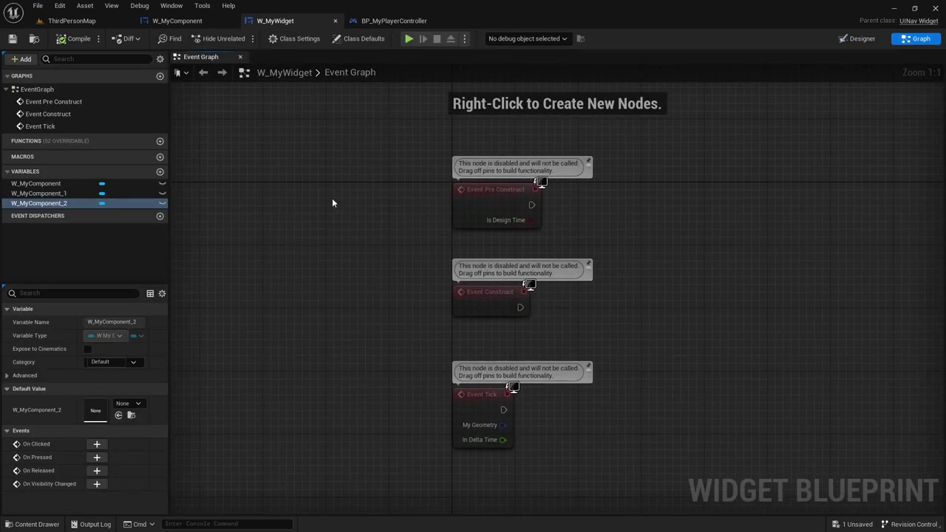
left_click_drag(401, 165, 567, 458)
key("Delete")
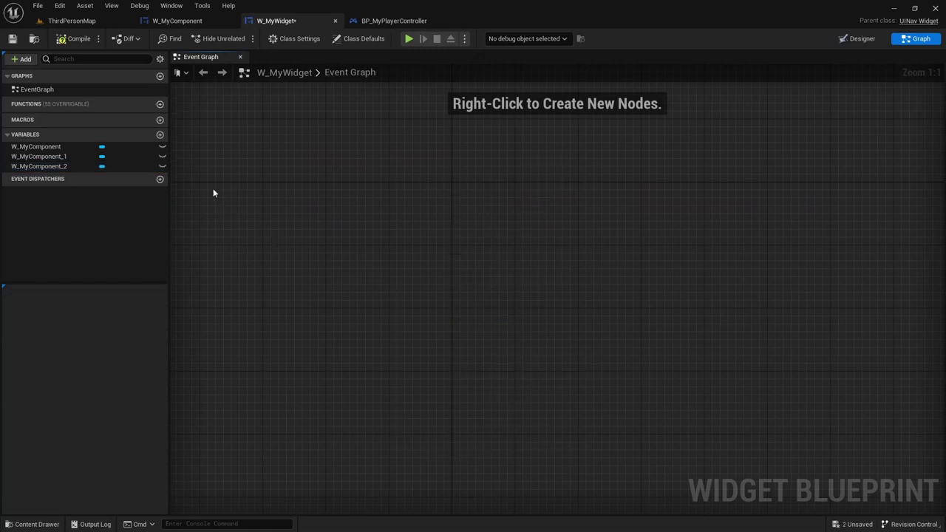
left_click(78, 42)
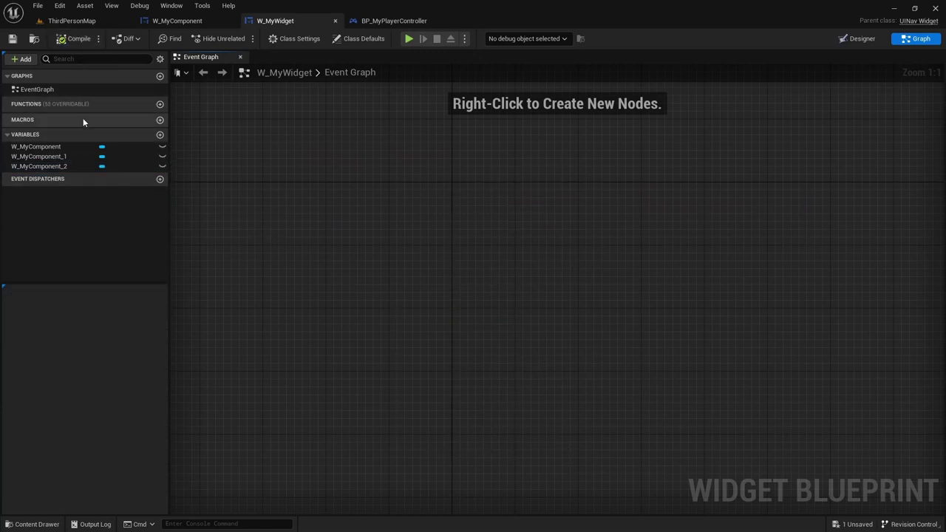
Step: Override the Get Initial Focus Component function in W_MyWidget
left_click(130, 104)
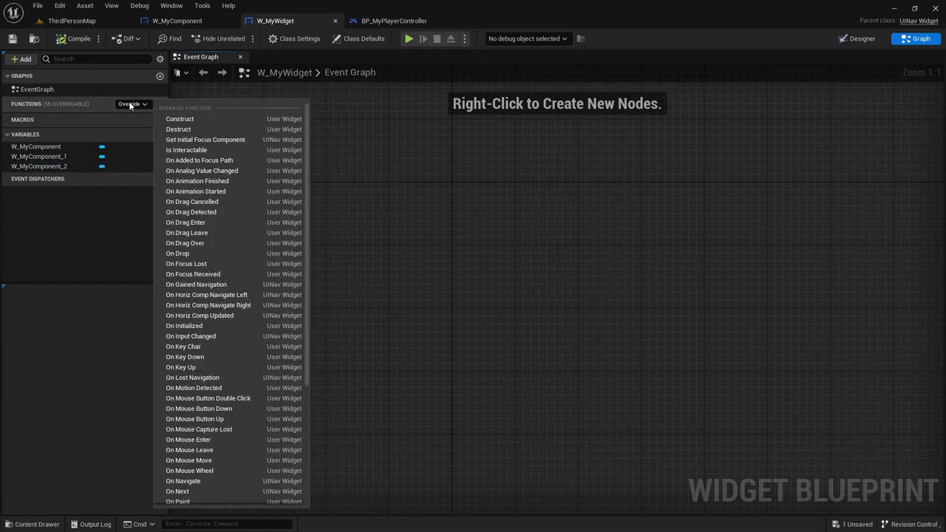
left_click(217, 139)
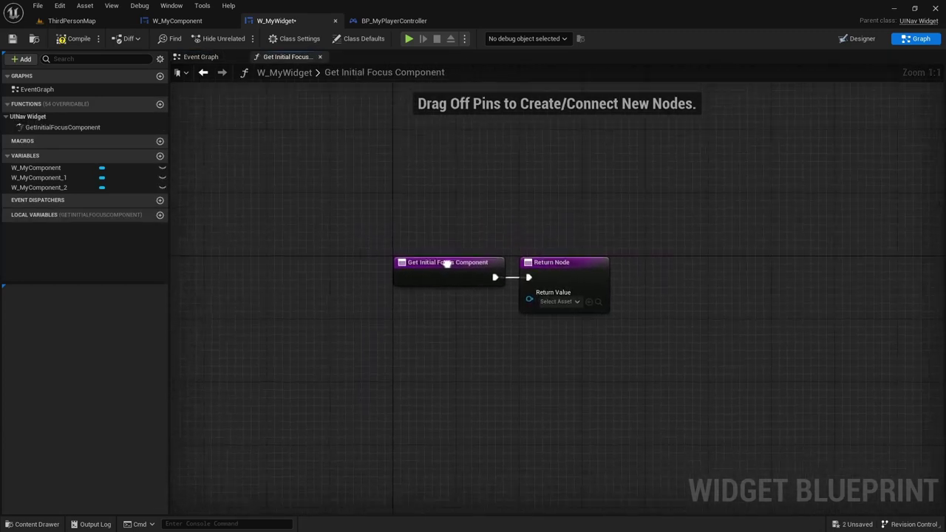
left_click_drag(530, 249, 595, 251)
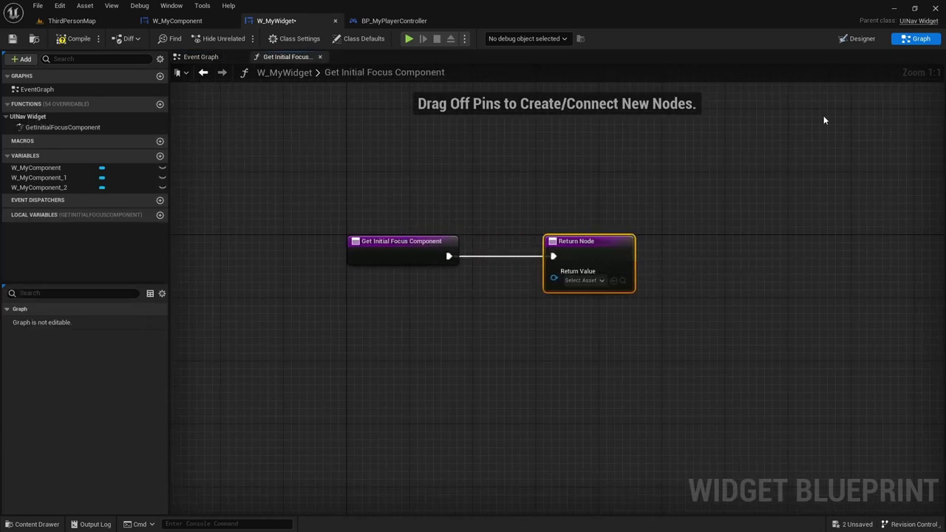
Step: Wire W_MyComponent_2 into the function's Return Value and compile
left_click(863, 40)
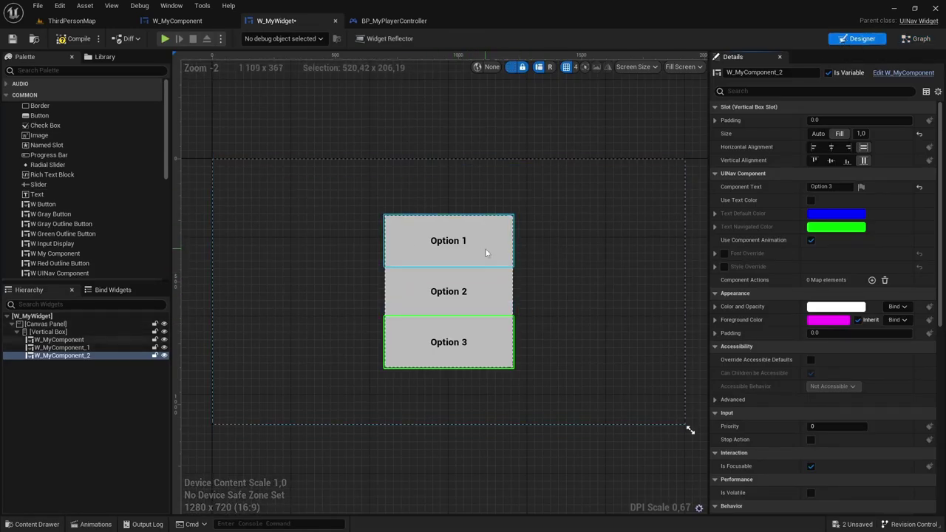
left_click(87, 348)
left_click(86, 355)
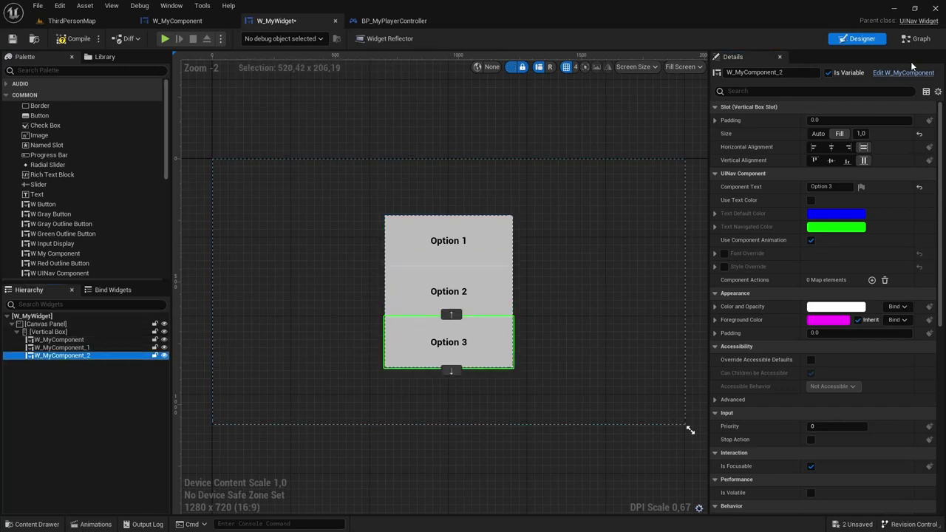
left_click(917, 38)
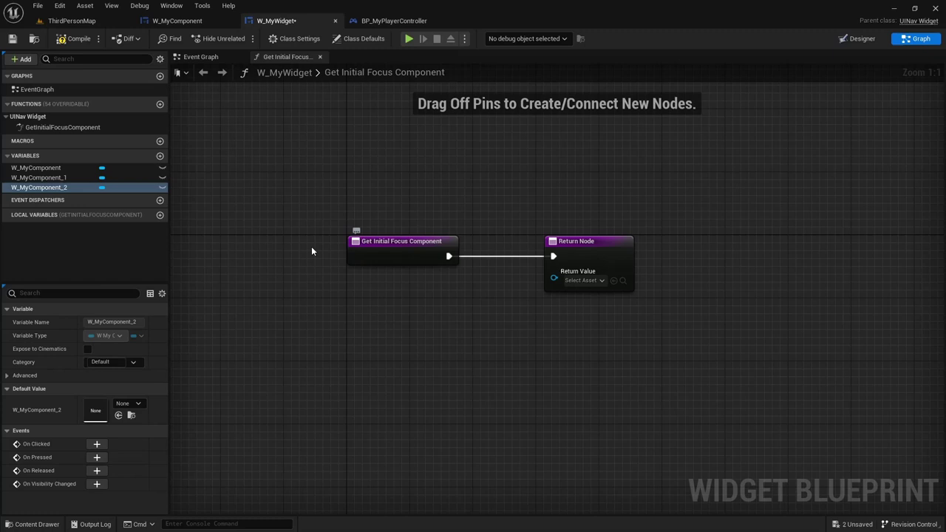
left_click_drag(74, 187, 555, 272)
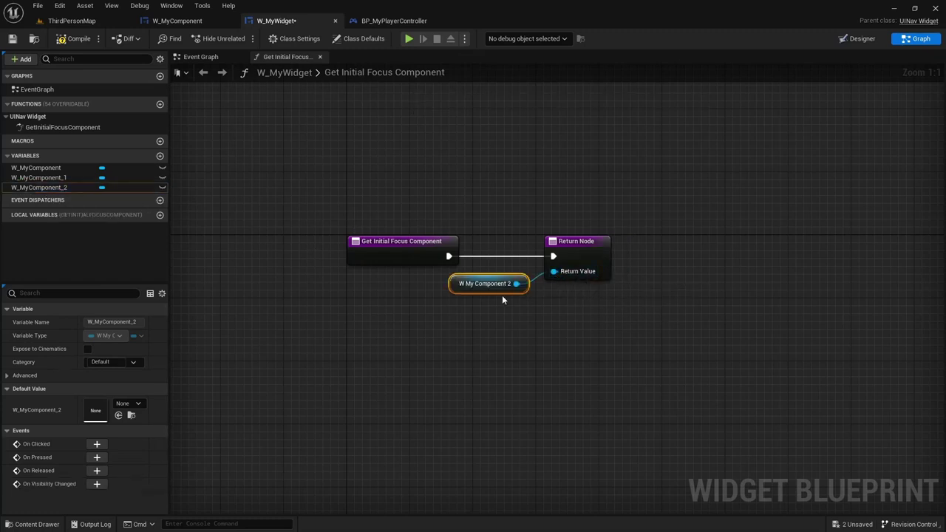
left_click_drag(502, 289, 423, 297)
left_click(575, 244)
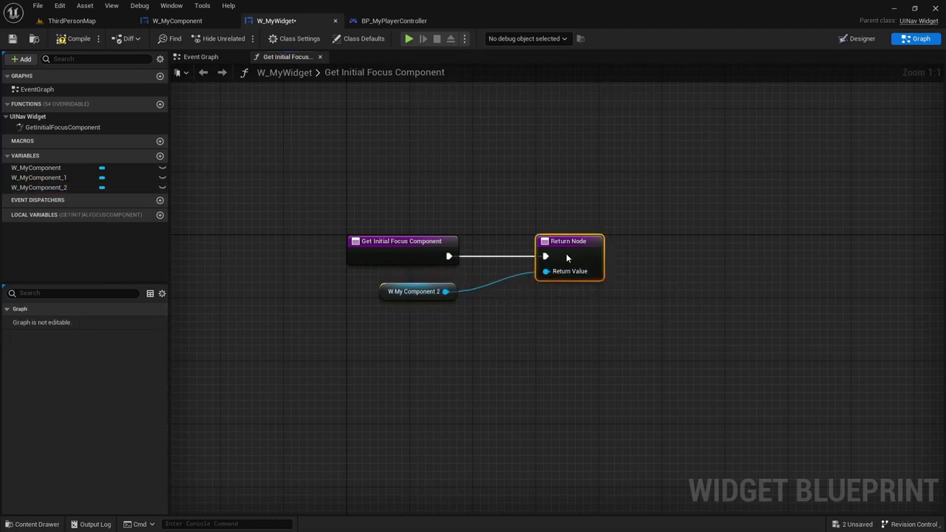
left_click_drag(573, 247, 527, 247)
left_click(343, 145)
left_click(78, 39)
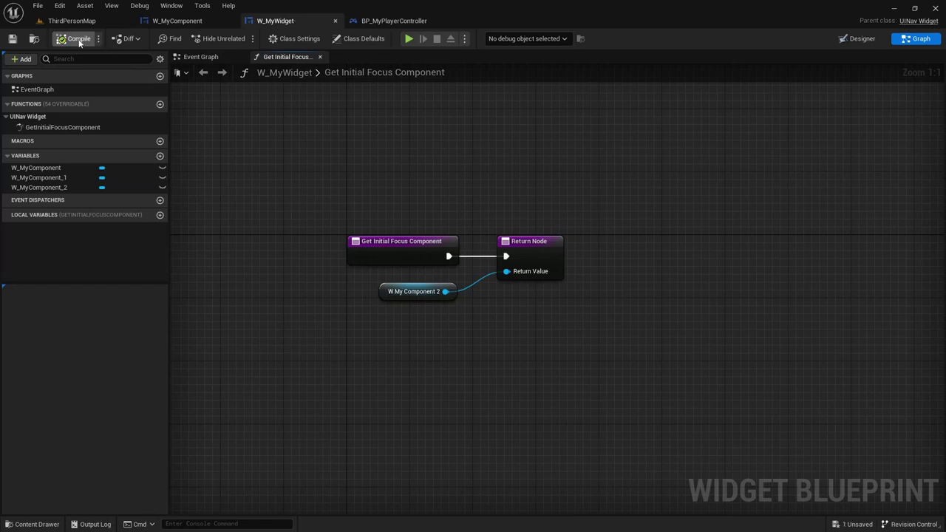
Step: Play ThirdPersonMap, move menu focus with the Up and Down arrows, then replay
left_click(64, 21)
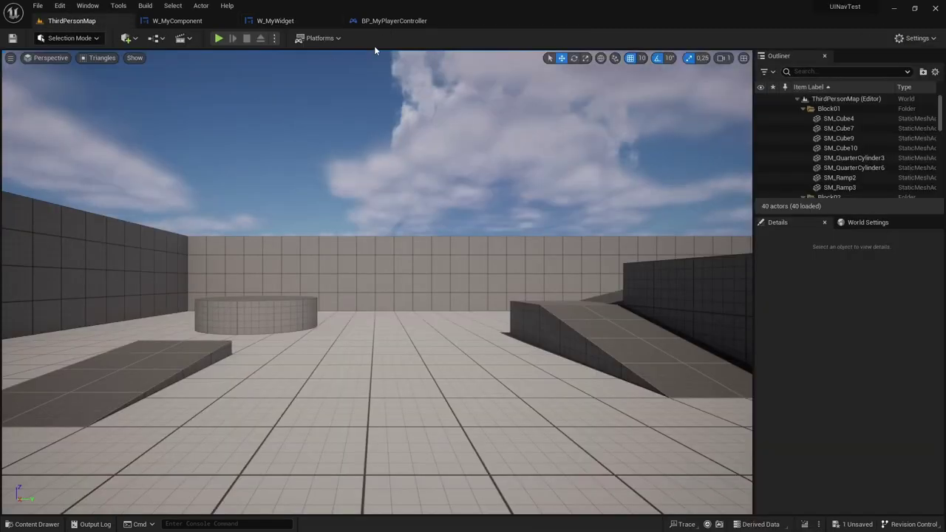
left_click(220, 38)
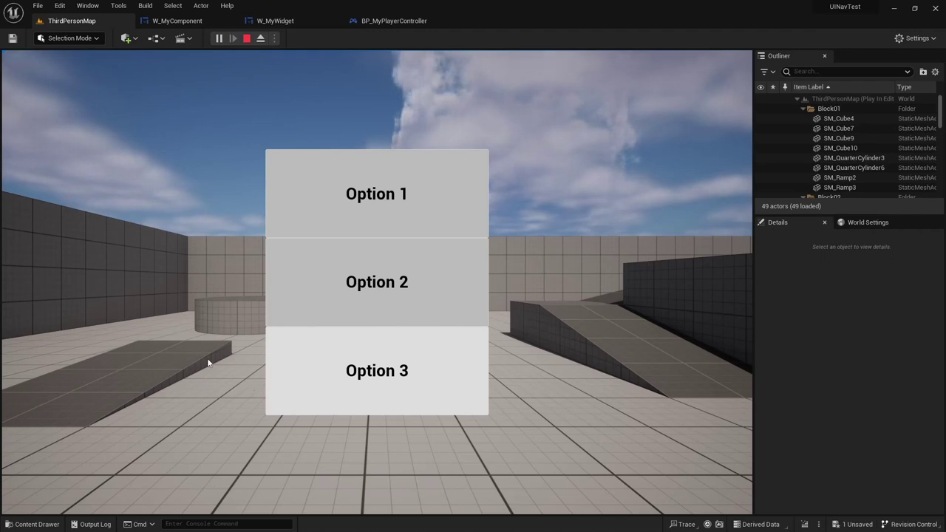
key("Up")
key("Up")
key("Down")
key("Down")
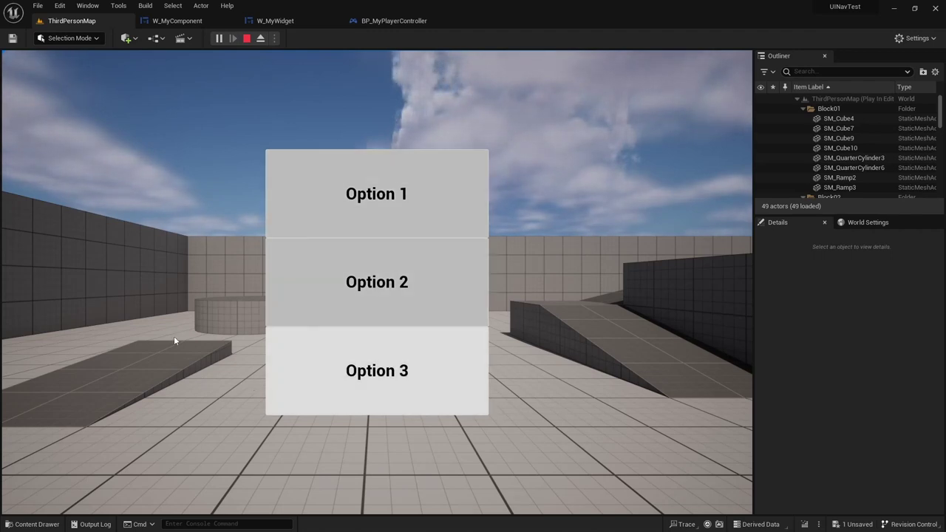
left_click(247, 38)
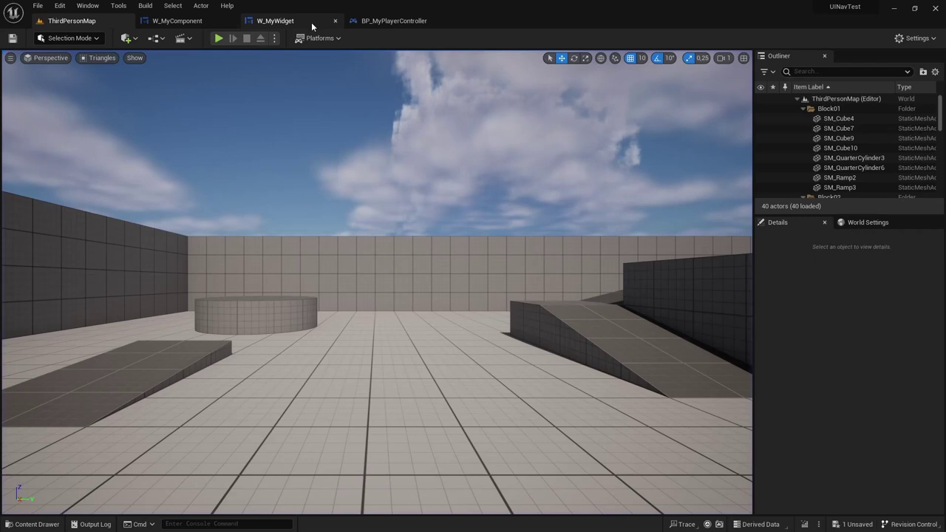
left_click(279, 21)
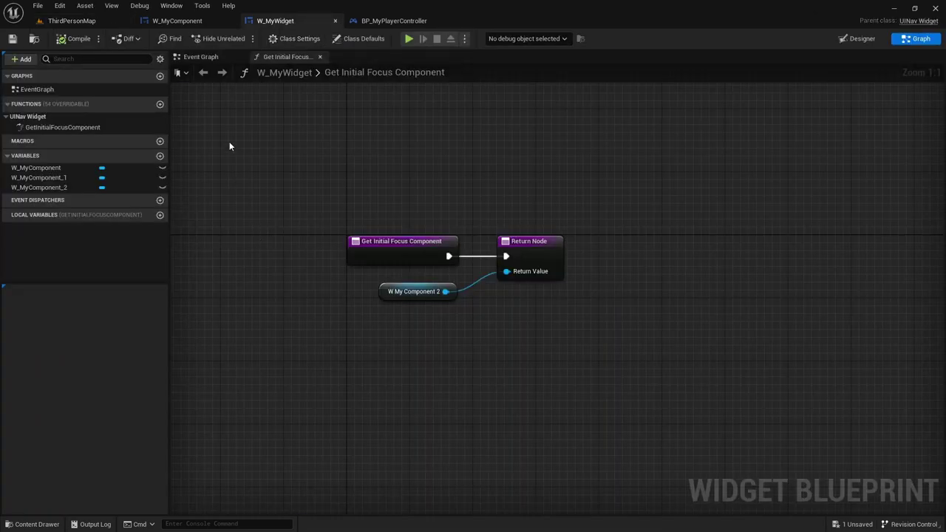
left_click(86, 22)
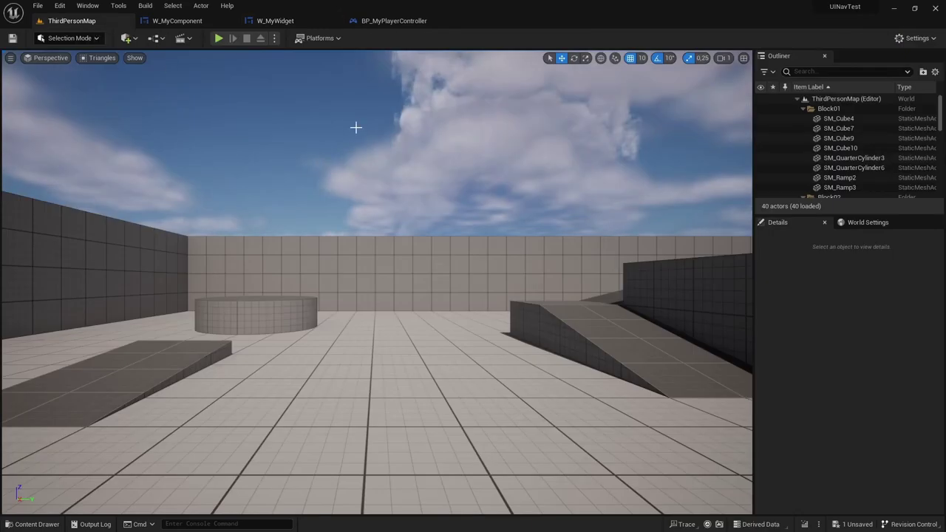
left_click(218, 38)
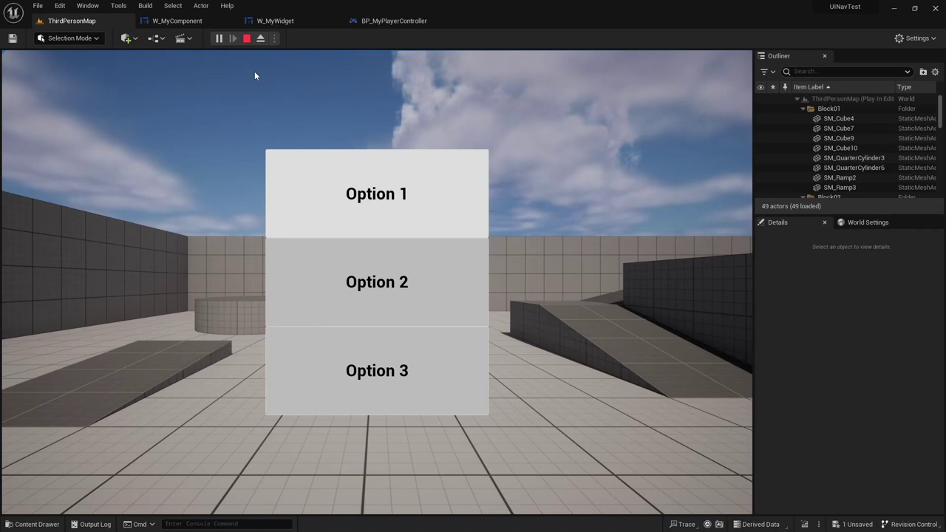
Step: Stop play and enable Use Text Color in W_MyComponent's class defaults
left_click(246, 39)
left_click(179, 21)
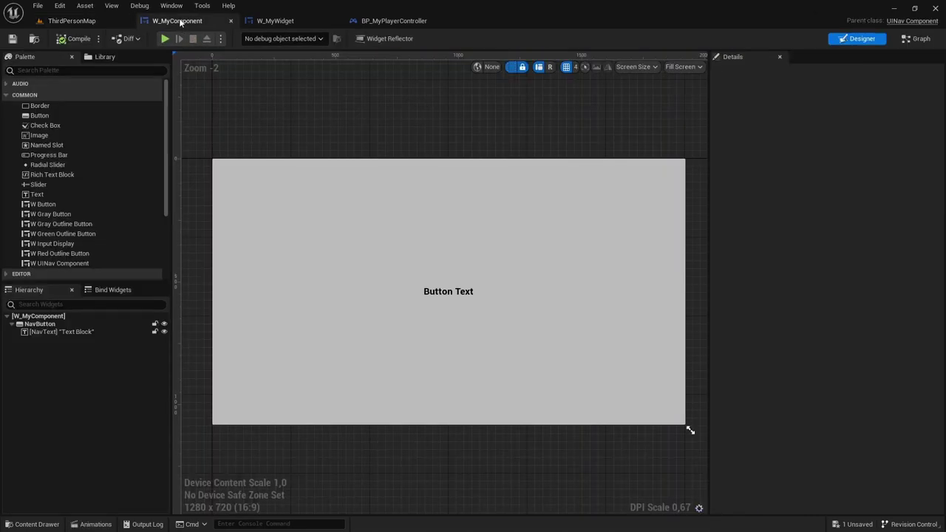
left_click(916, 38)
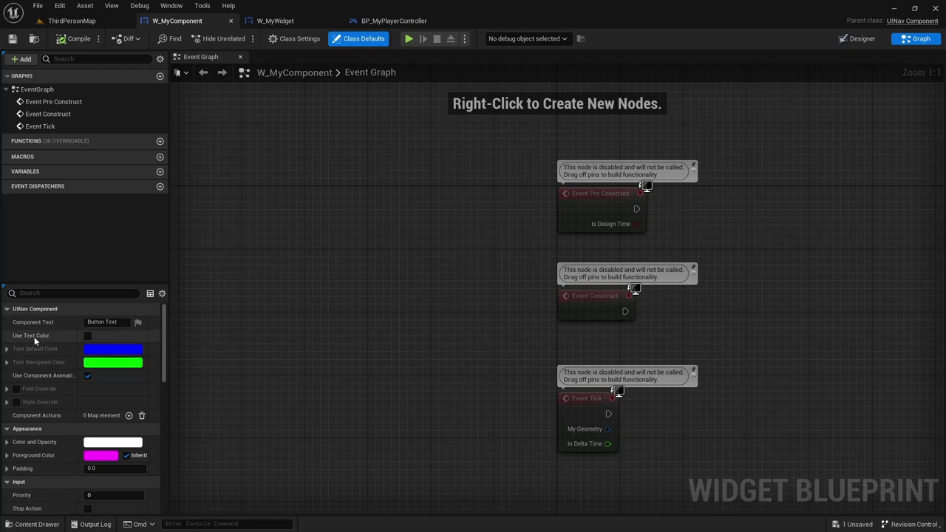
left_click(87, 337)
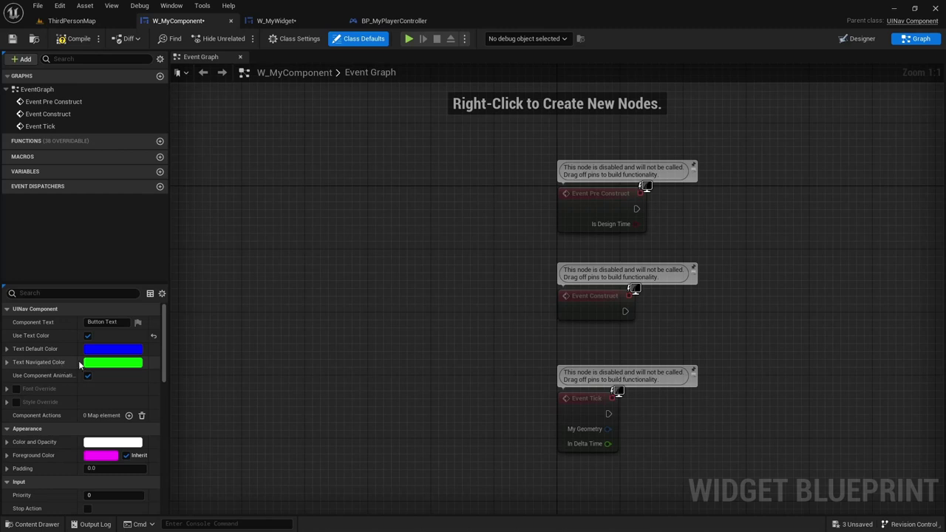
Step: Compile W_MyComponent and play-test the blue labels with the green navigated option
left_click(77, 38)
left_click(72, 21)
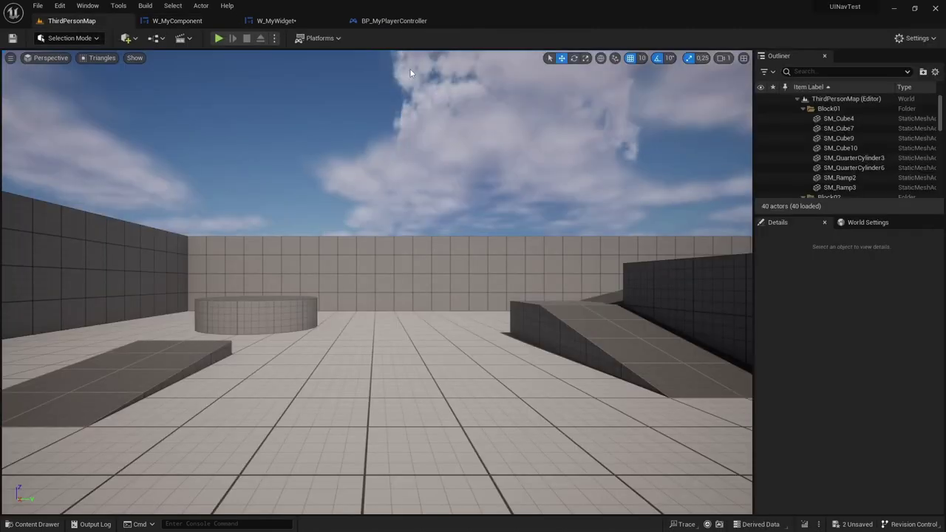
left_click(219, 38)
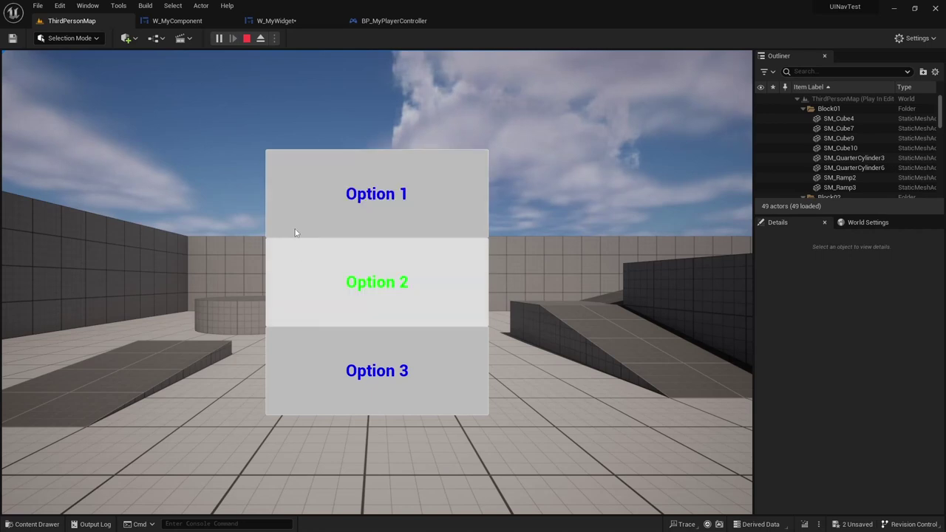
left_click(247, 39)
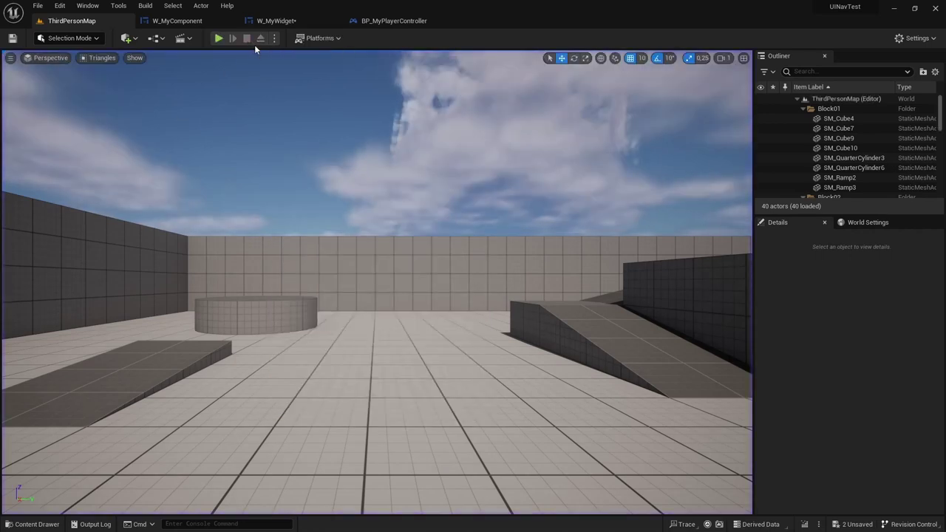
left_click(286, 25)
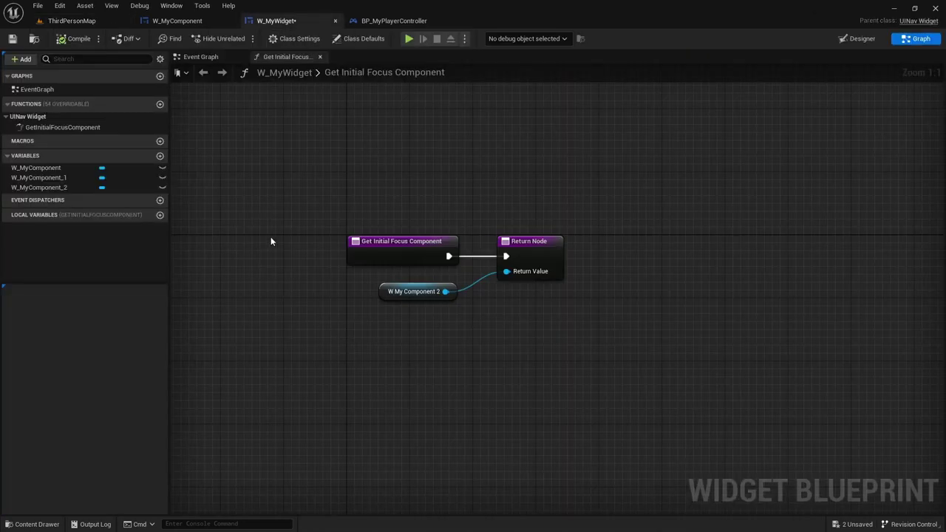
Step: Create a User Widget blueprint named W_MySelector in the Blueprints folder and open it
left_click(178, 21)
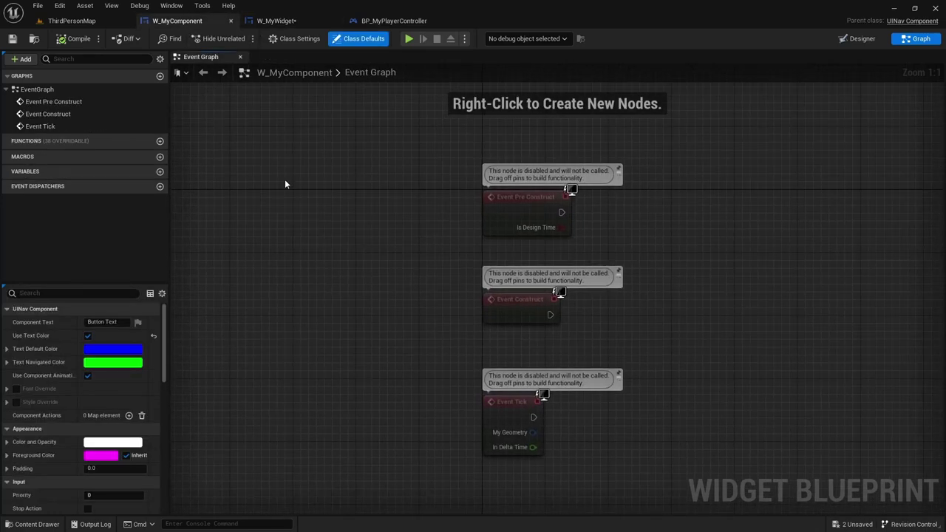
left_click(71, 21)
key("ctrl+space")
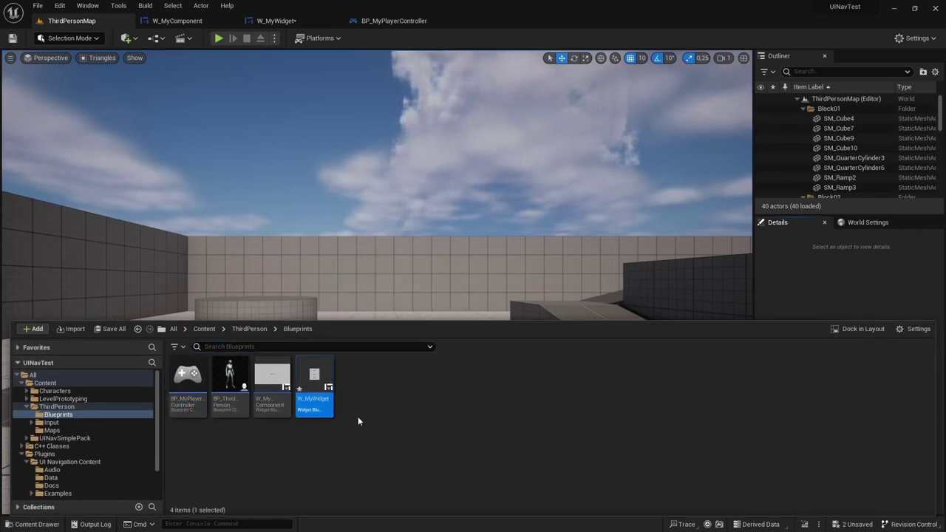
right_click(376, 374)
mouse_move(458, 363)
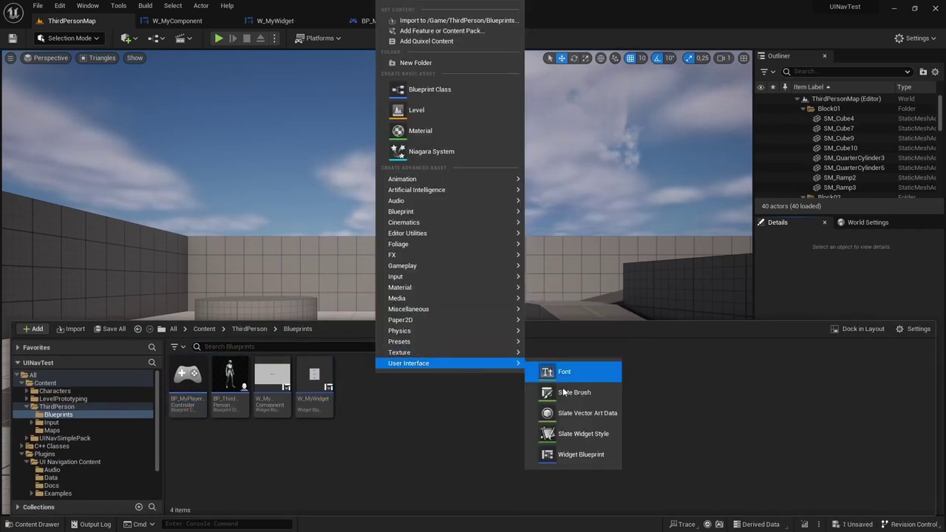
left_click(581, 455)
left_click(374, 179)
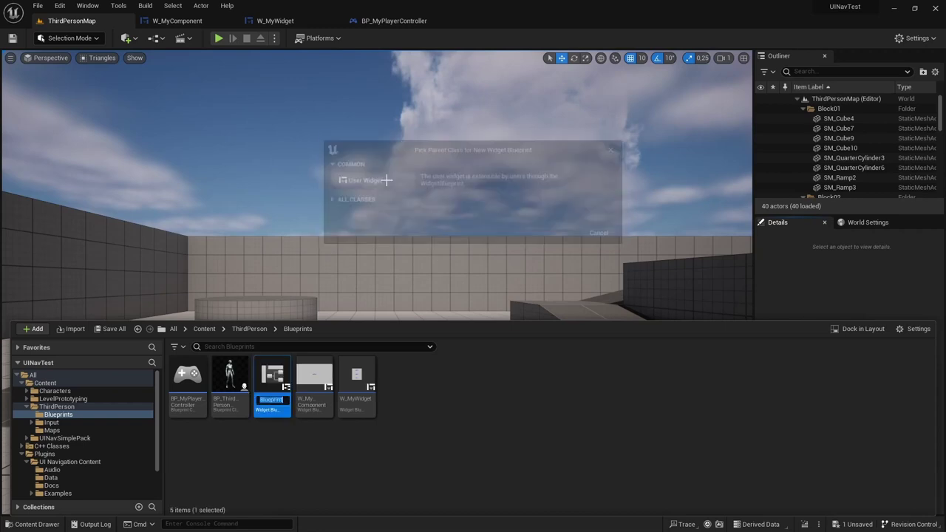
type("W_M")
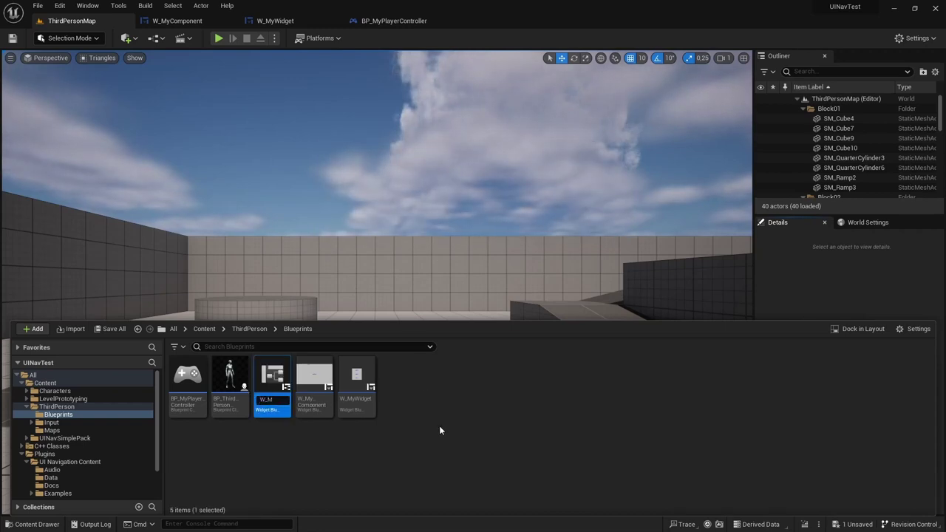
type("ySelector")
key("Return")
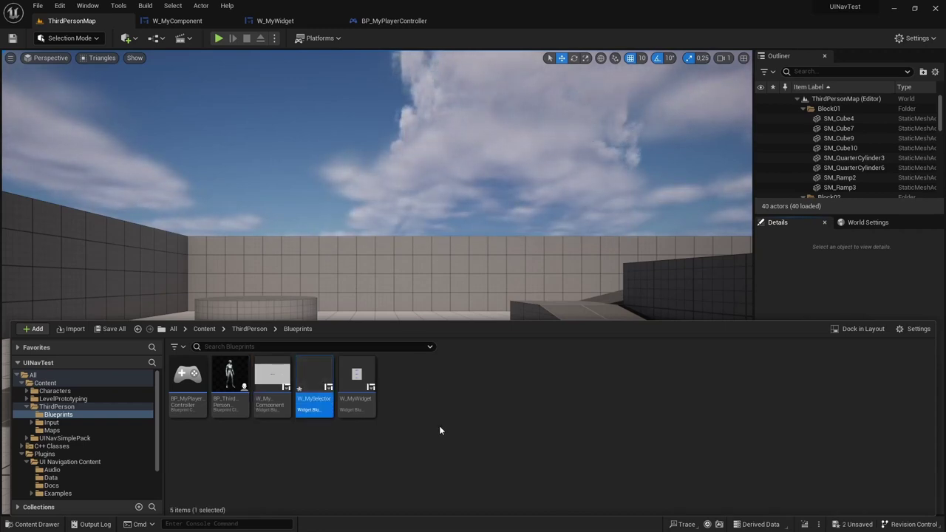
double_click(308, 364)
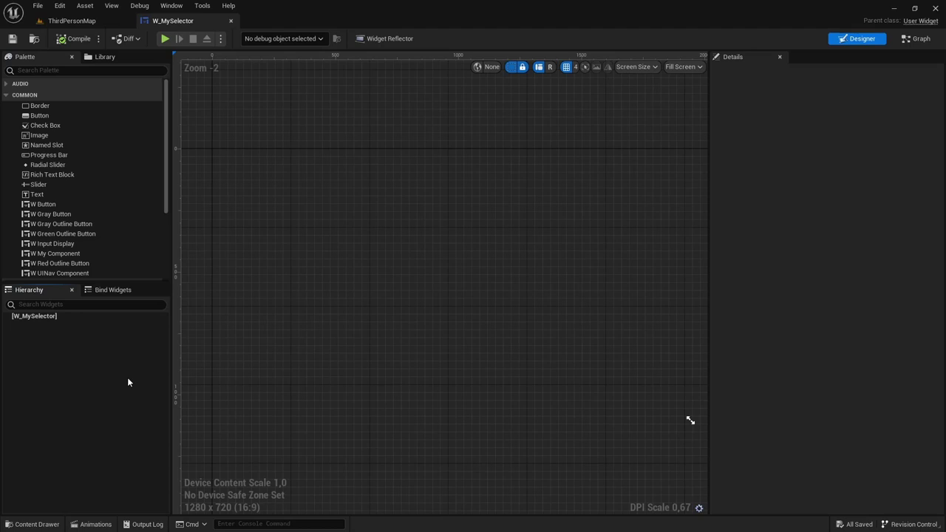
Step: Add an Image to W_MySelector, set its brush to AnalogHat, and compile
left_click_drag(46, 136, 71, 318)
left_click(59, 325)
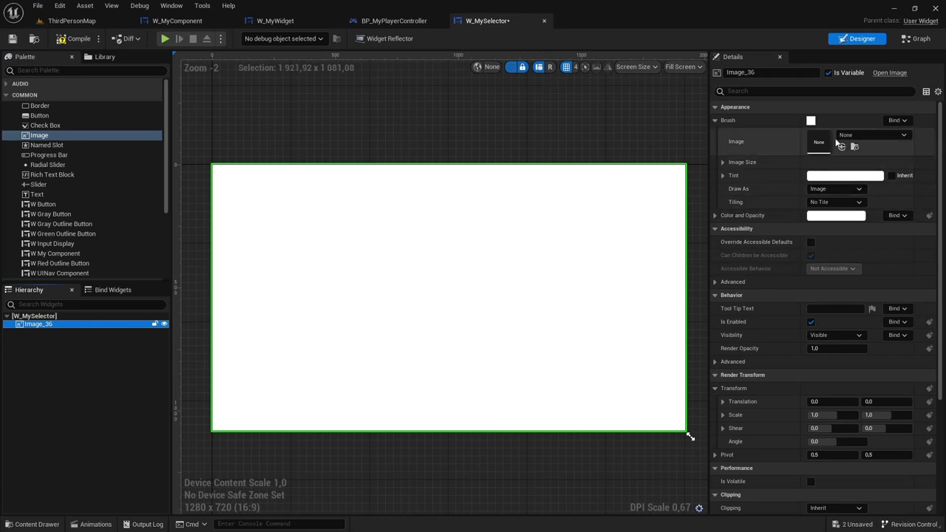
left_click(866, 134)
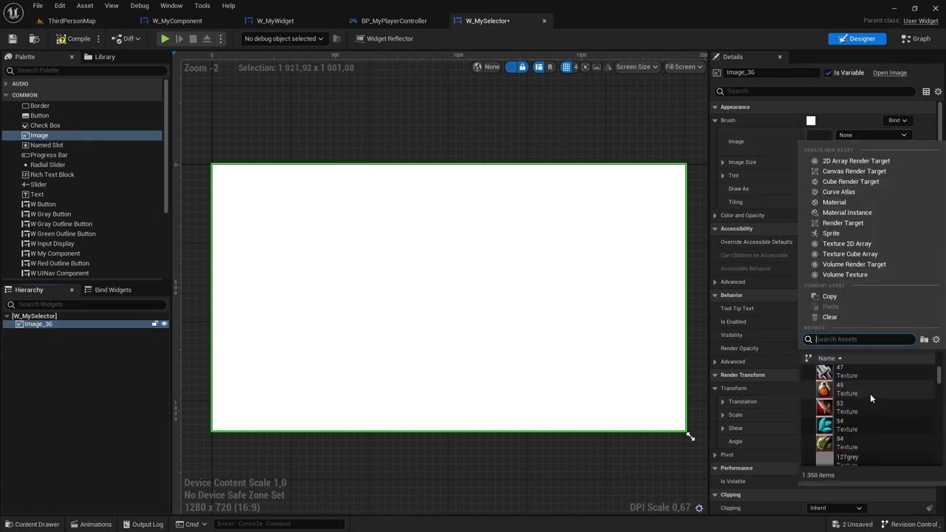
scroll(870, 393, "down", 5)
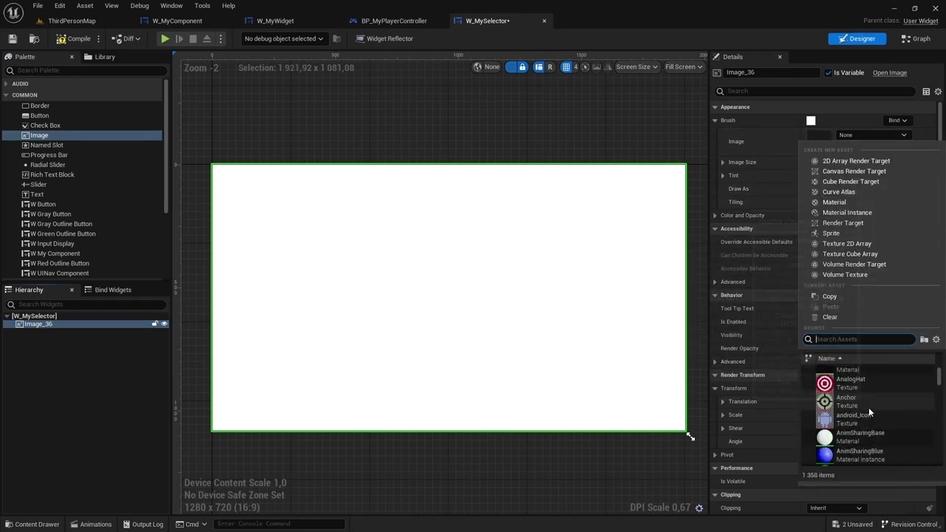
mouse_move(856, 378)
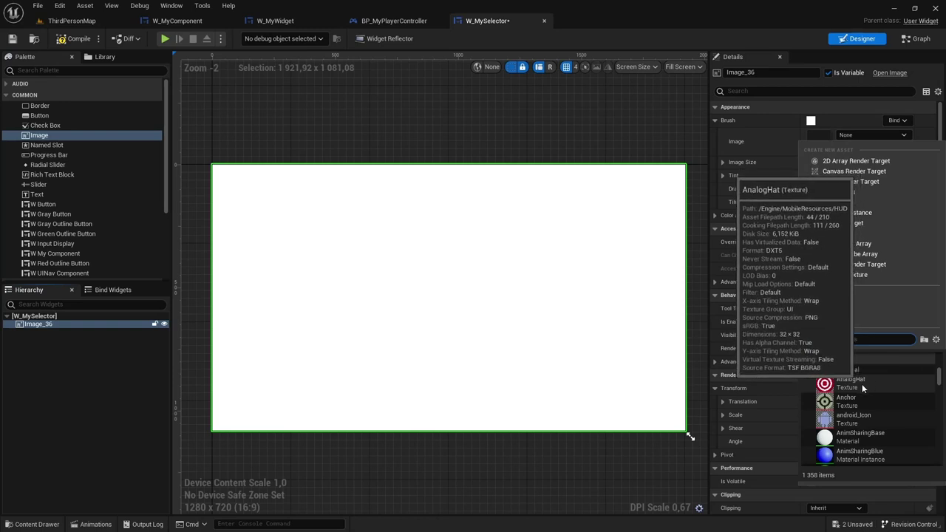
left_click(862, 384)
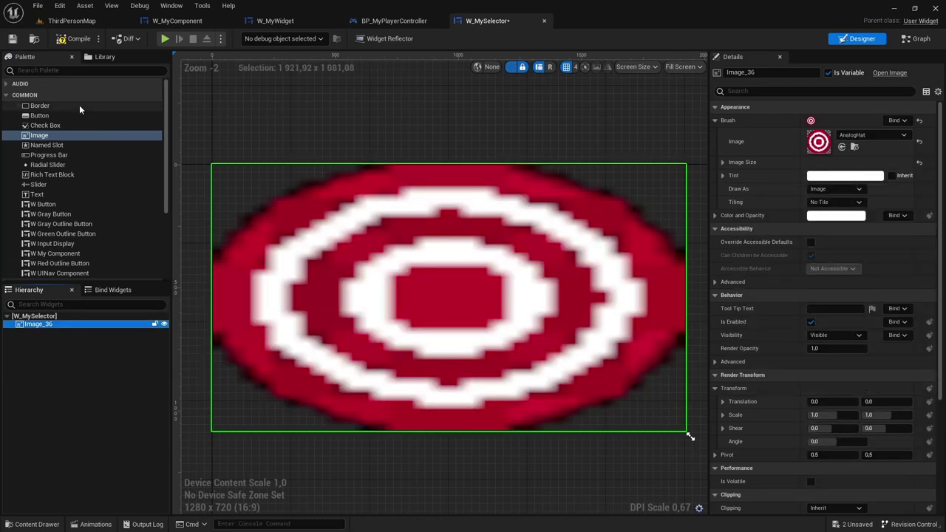
left_click(76, 38)
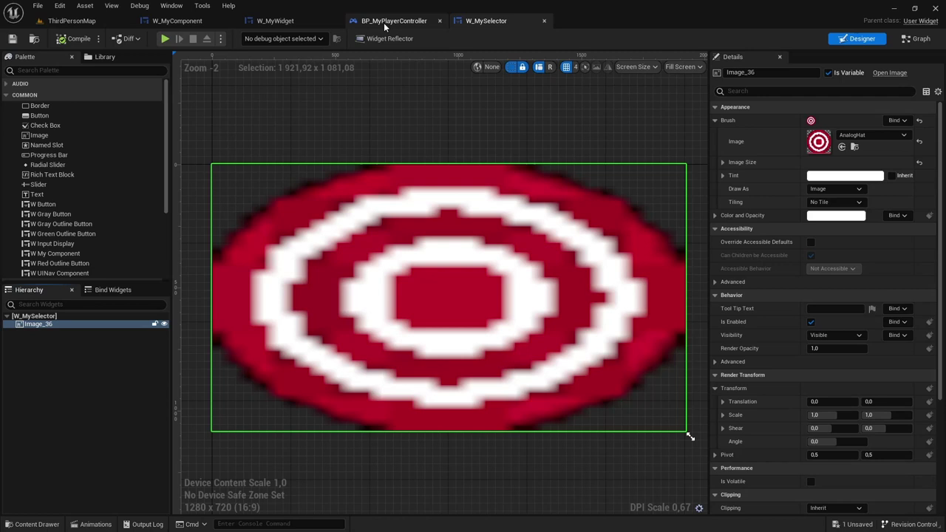
Step: Place a W_MySelector instance from User Created onto the W_MyWidget canvas
left_click(281, 22)
left_click(850, 38)
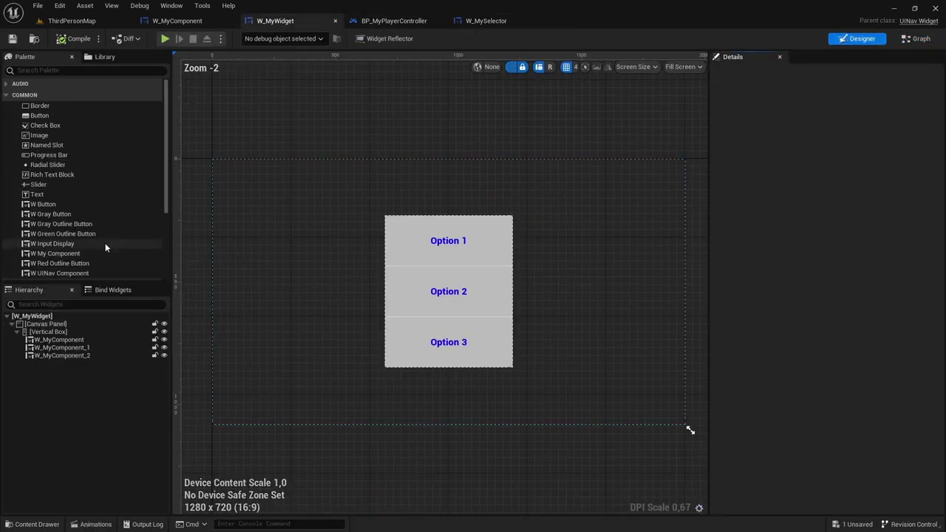
scroll(107, 194, "down", 5)
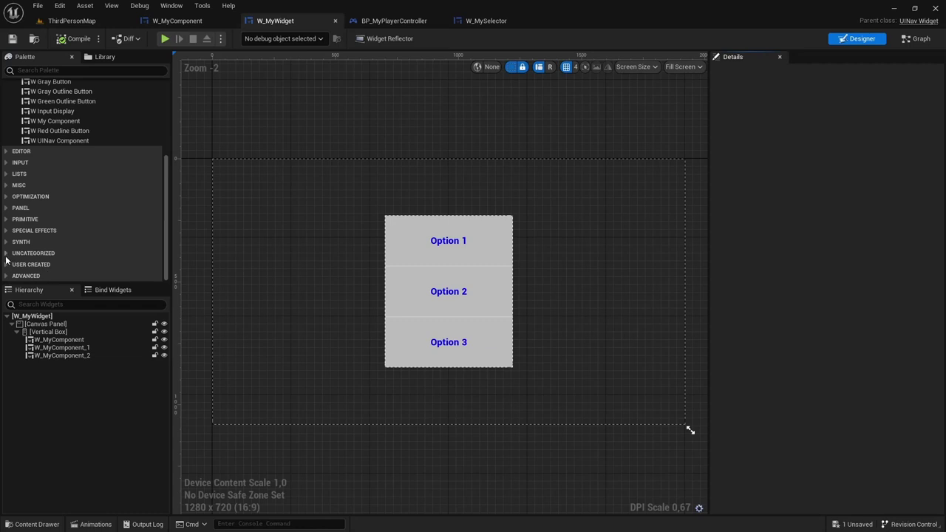
left_click(7, 263)
scroll(102, 234, "down", 5)
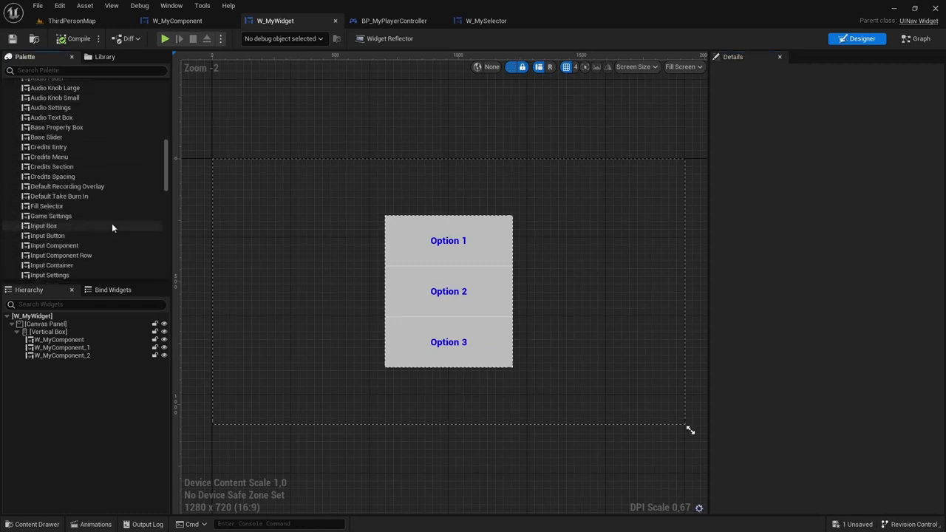
scroll(112, 224, "down", 12)
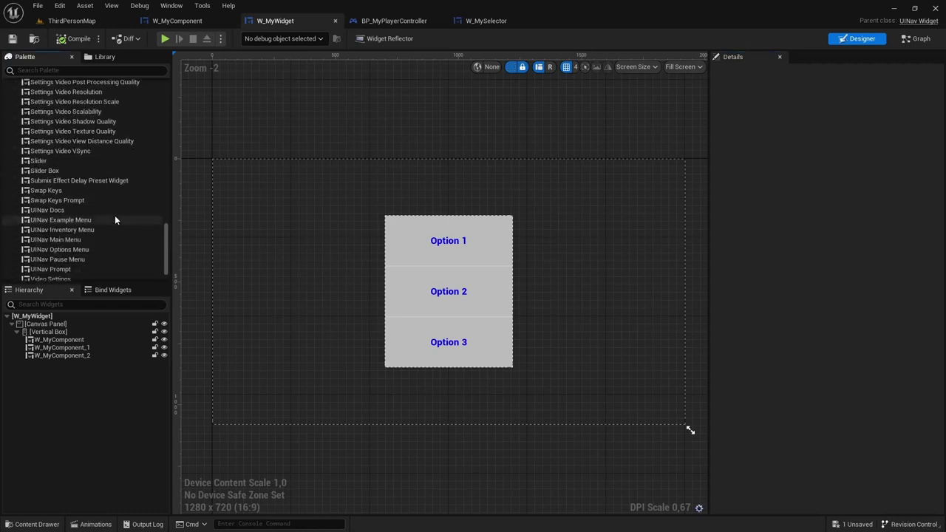
scroll(115, 220, "down", 2)
left_click_drag(81, 265, 335, 272)
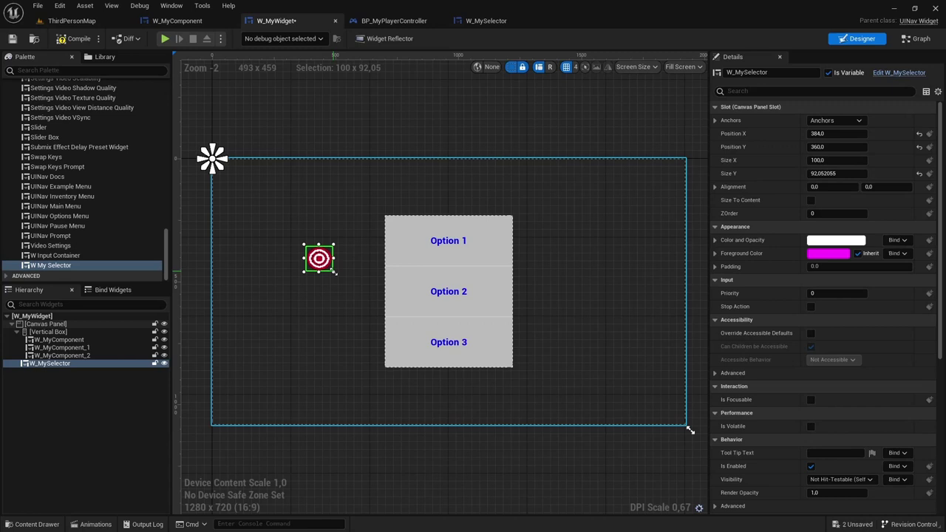
Step: Rename the selector instance to TheSelector and compile W_MyWidget
left_click(47, 365)
key("F2")
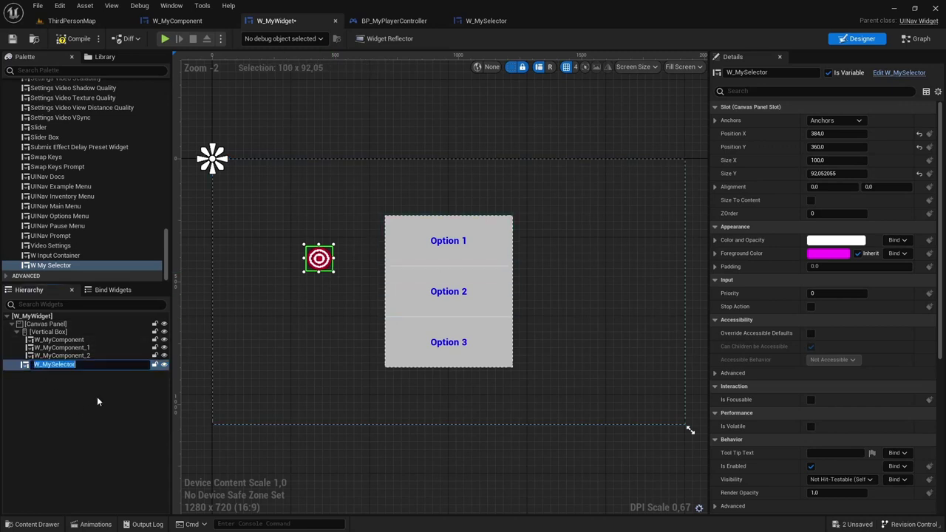
type("TheSelector")
key("Return")
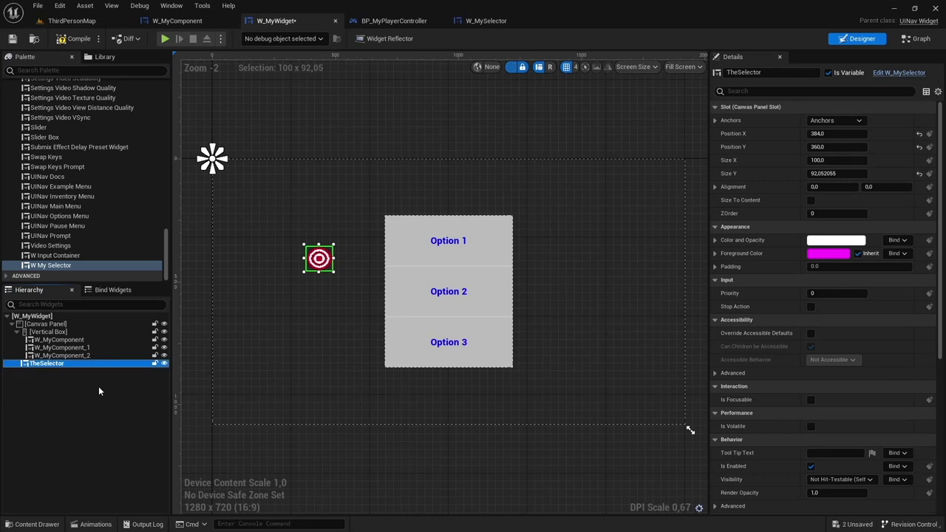
left_click(68, 41)
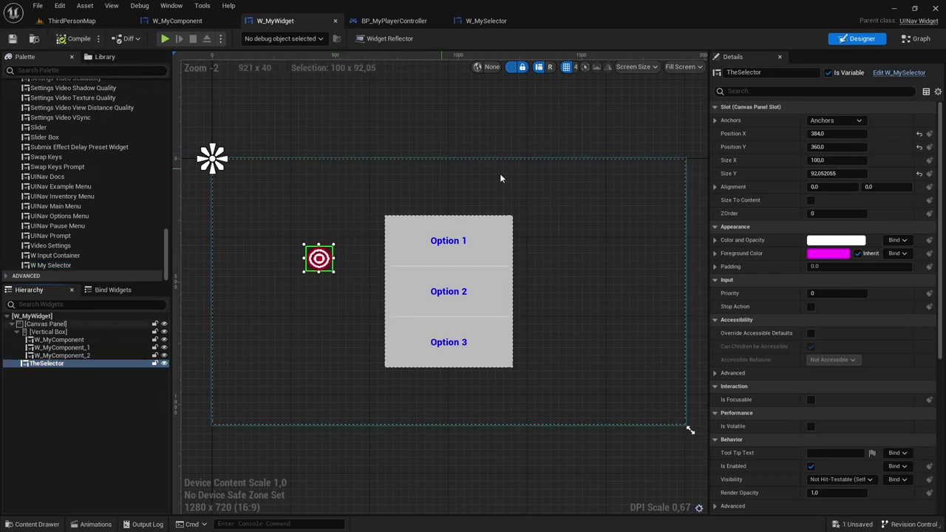
Step: Set Selector Positioning to Left and Selector Offset X to -50 in W_MyWidget's defaults
left_click(916, 39)
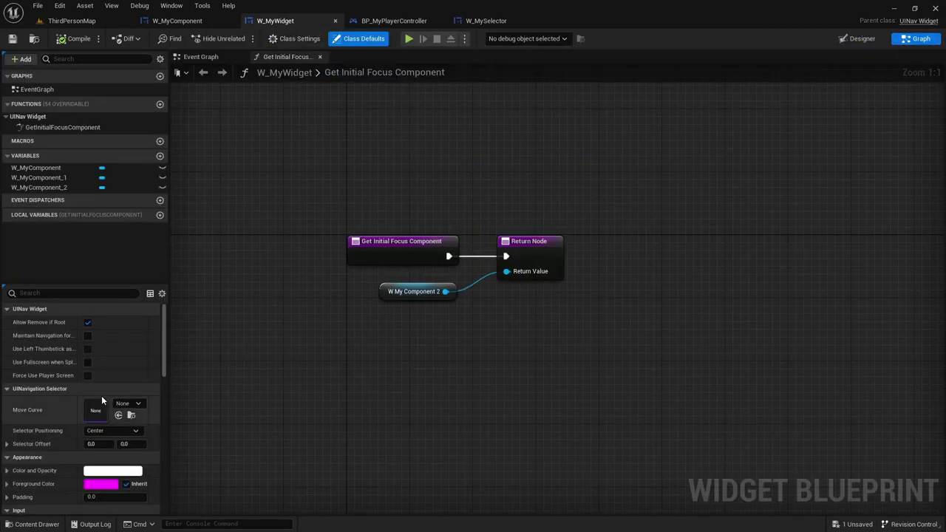
scroll(58, 342, "down", 1)
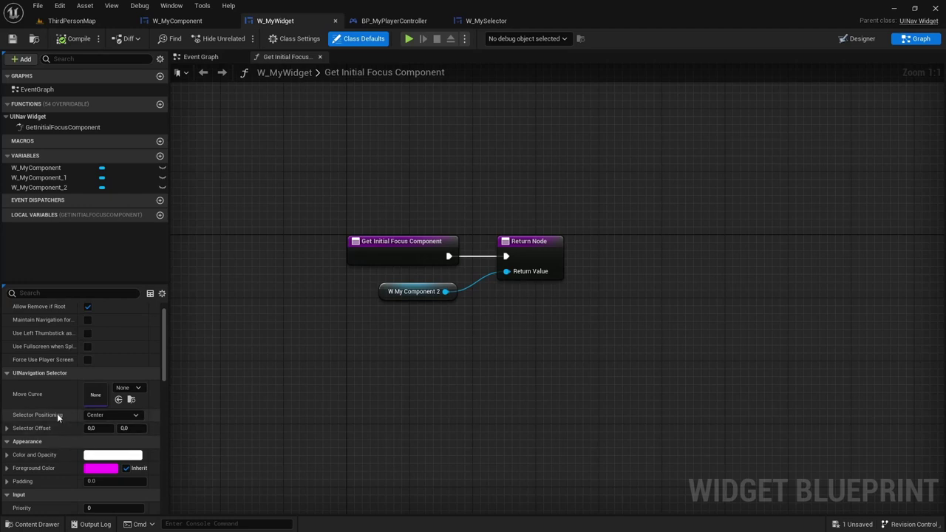
left_click(114, 416)
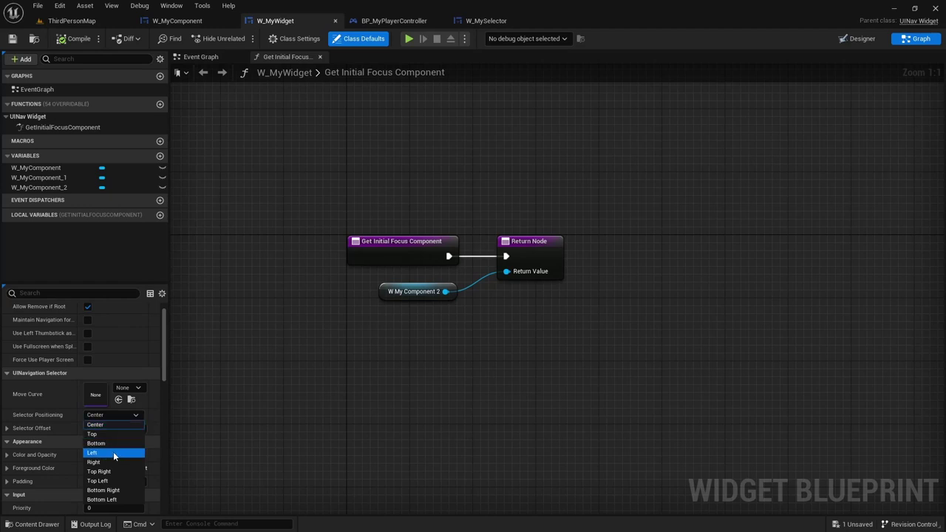
left_click(114, 453)
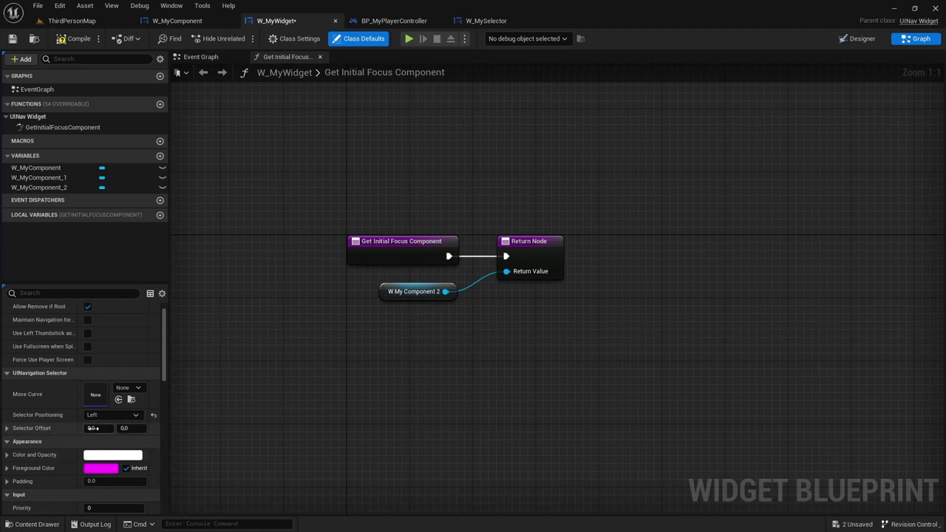
left_click(94, 428)
type("-50")
key("Return")
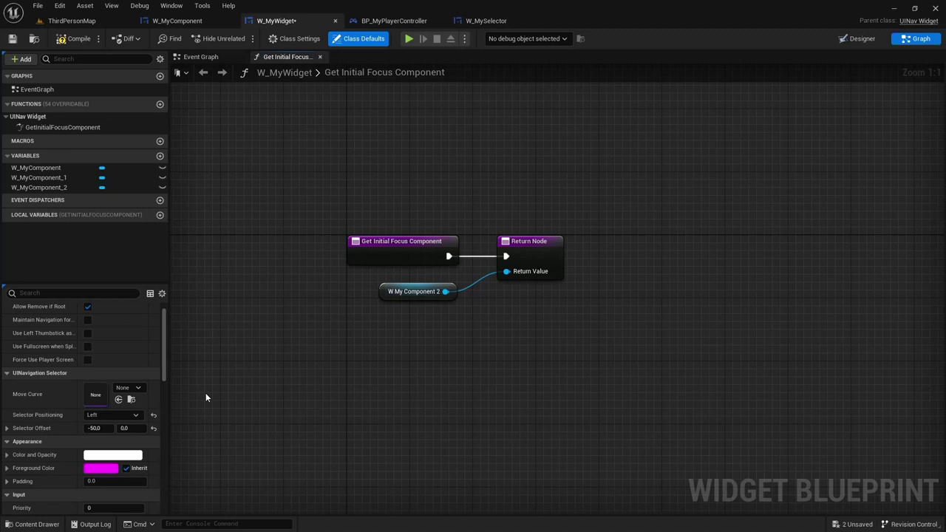
Step: Compile W_MyWidget and play-test the target marker left of focused options
left_click(72, 38)
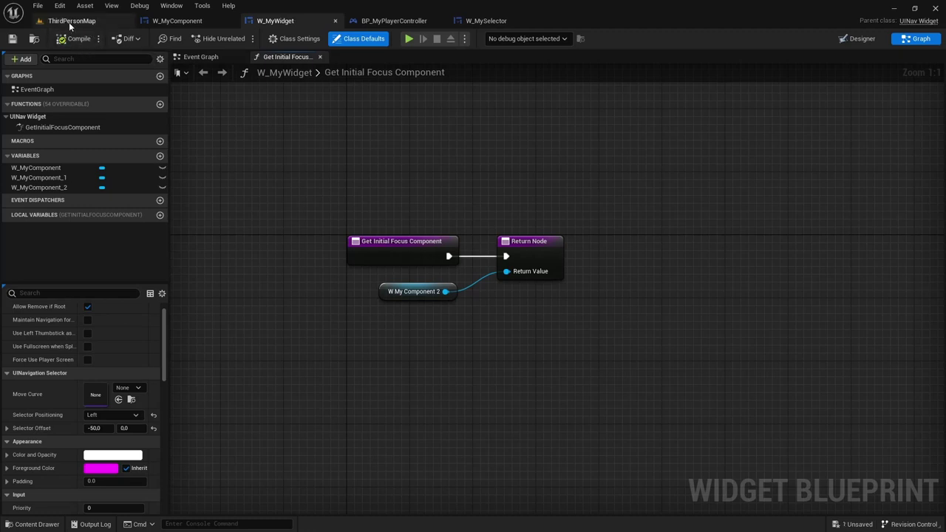
left_click(71, 20)
left_click(220, 37)
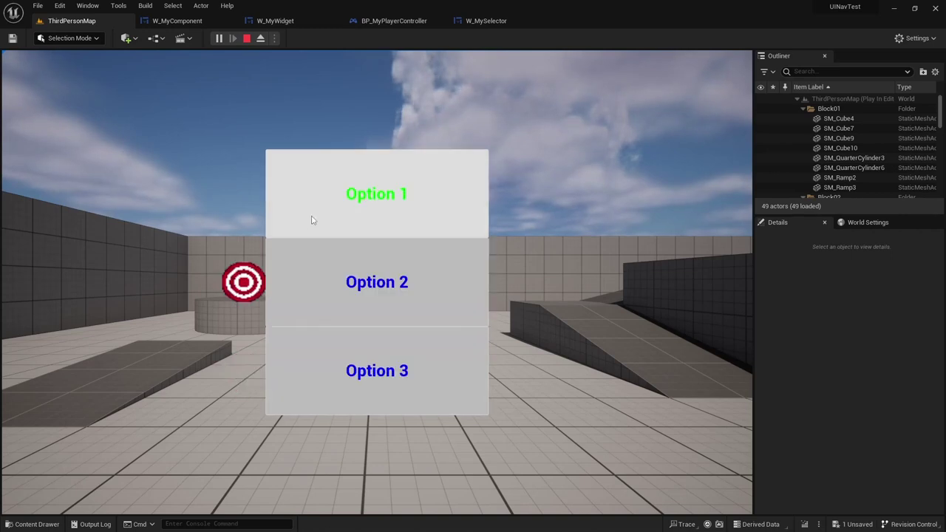
left_click(246, 38)
left_click(271, 23)
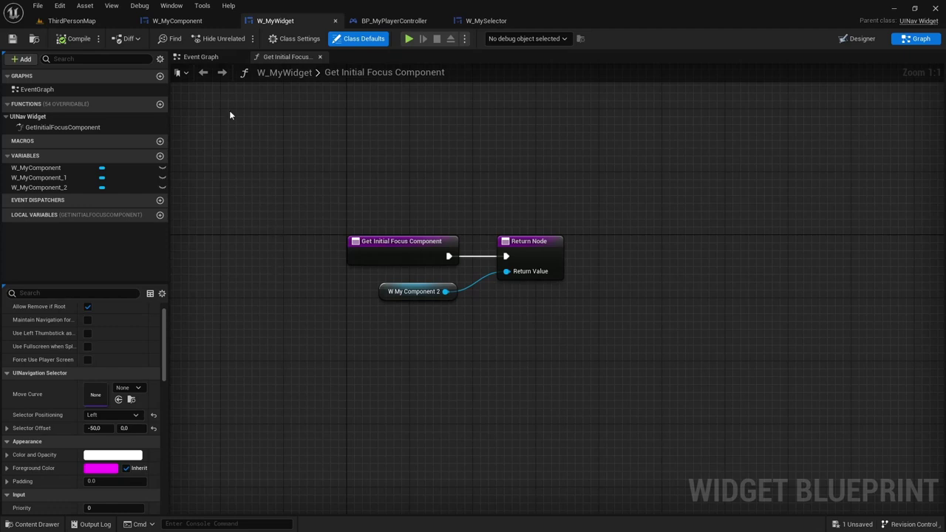
Step: Create a widget animation named 'ComponentAnimation' in W_MyComponent's Designer Animations panel
left_click(179, 20)
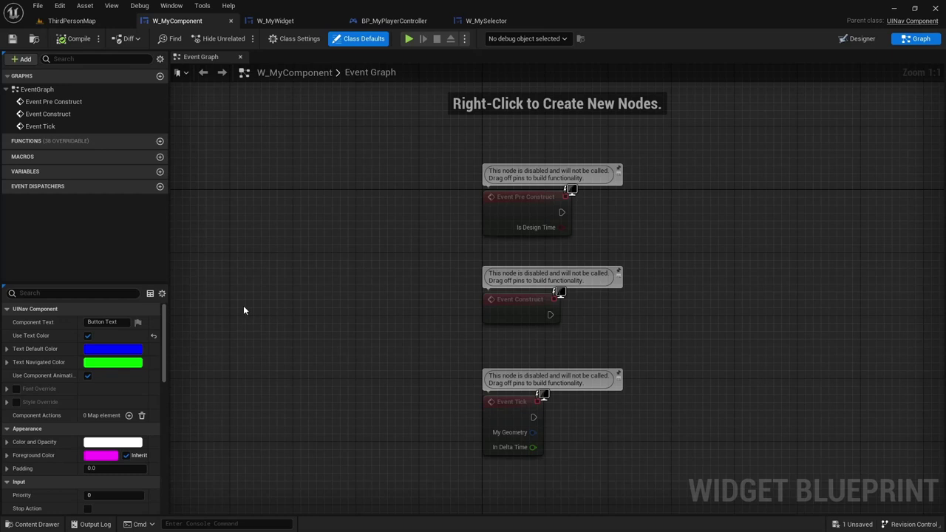
left_click(857, 40)
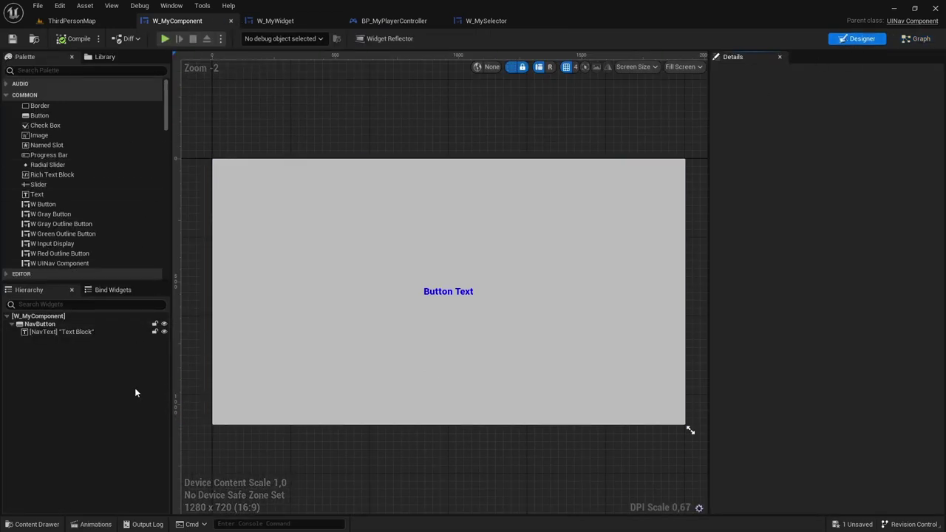
left_click(95, 524)
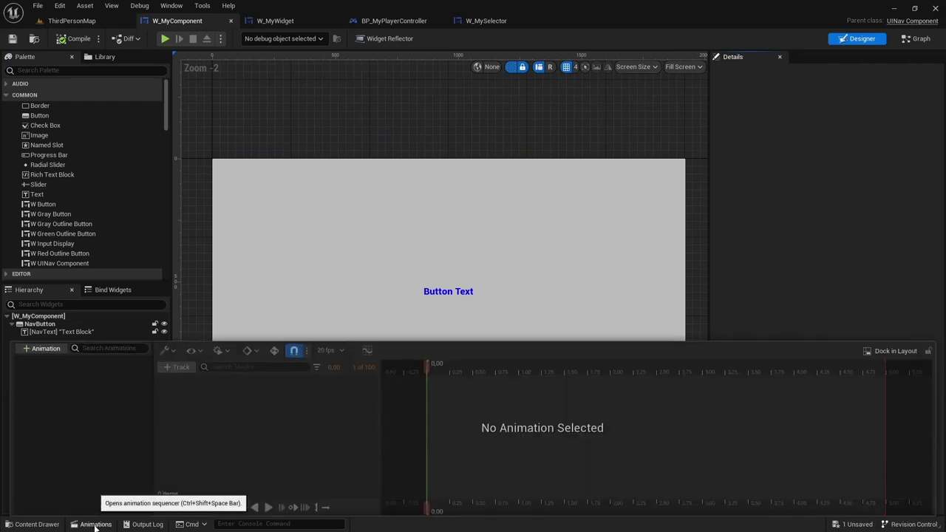
left_click(42, 348)
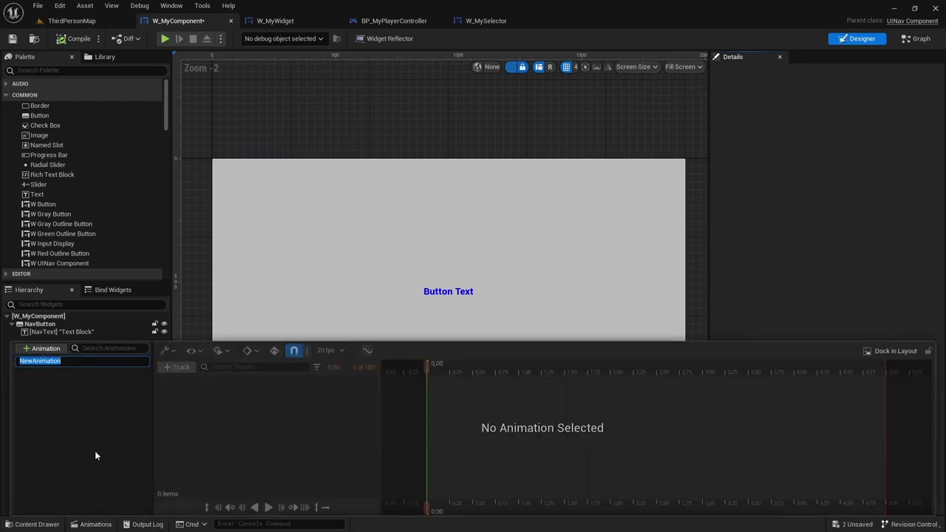
type("ComponentAnimation")
key("Return")
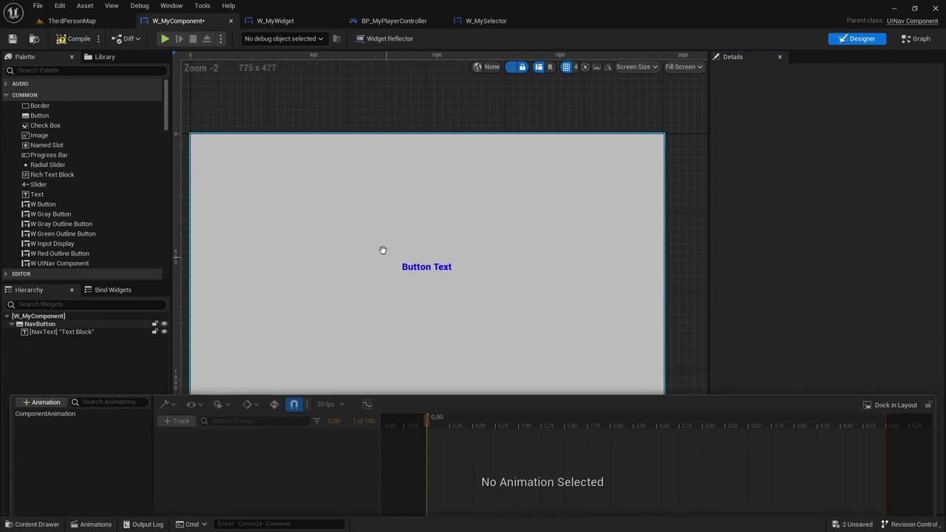
Step: Add a NavText track to ComponentAnimation, deleting an accidentally added Pivot track
left_click(410, 233)
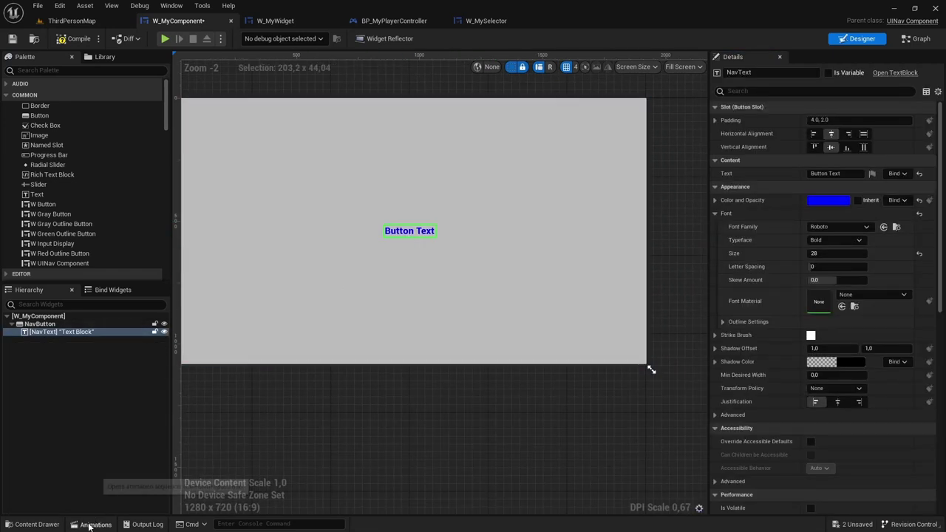
left_click(93, 524)
left_click(81, 359)
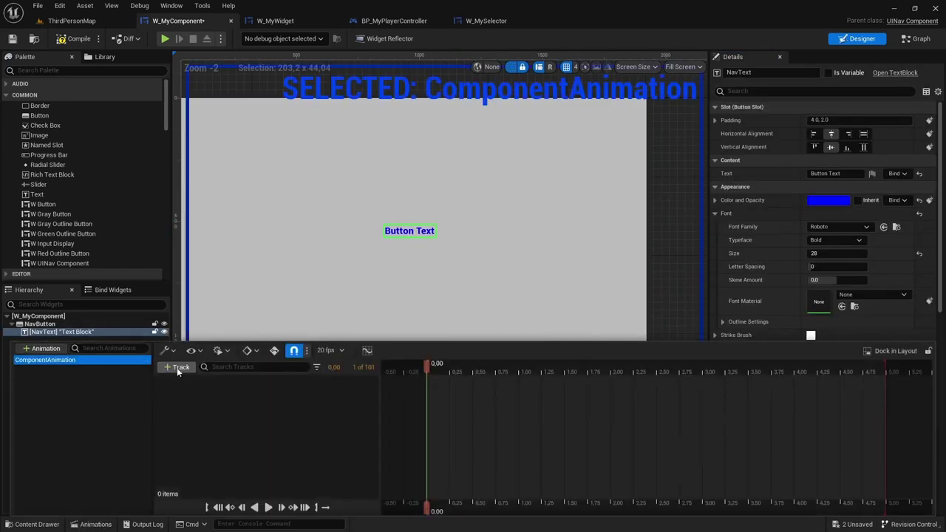
left_click(177, 367)
left_click(220, 392)
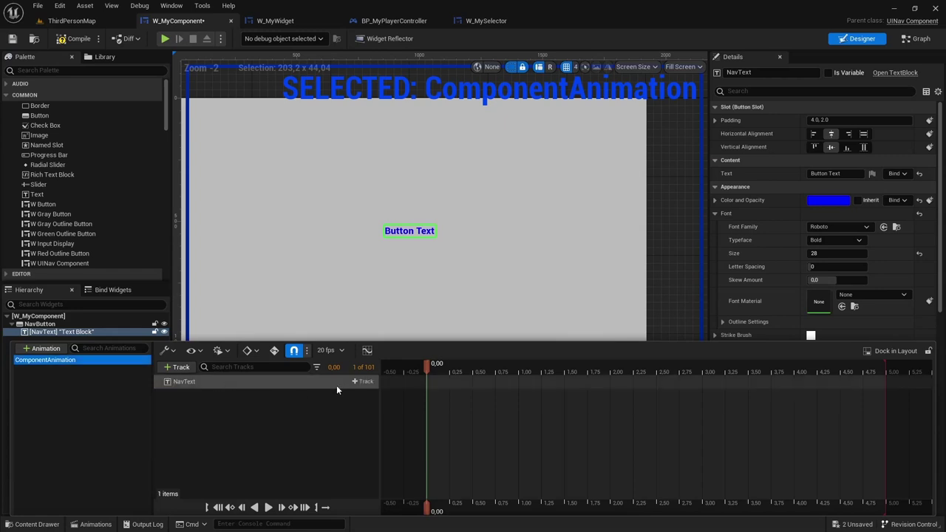
left_click(363, 381)
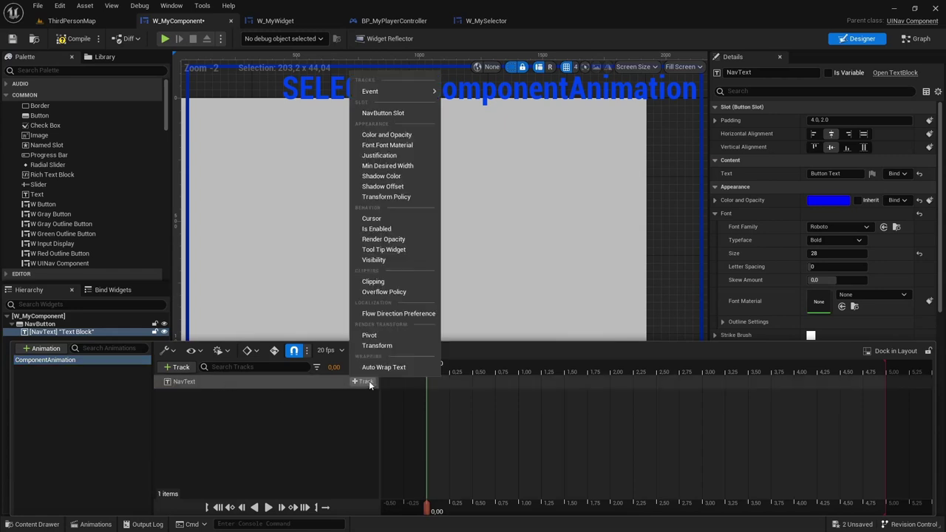
left_click(395, 336)
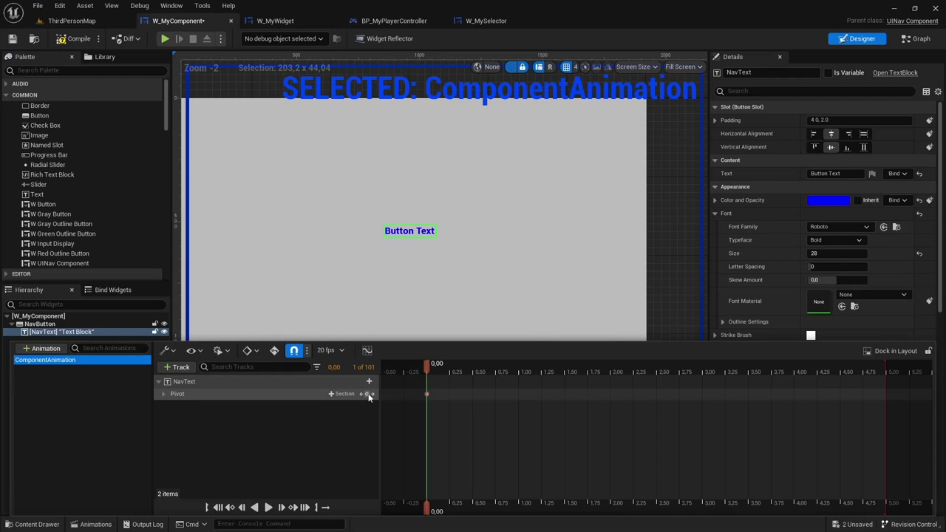
right_click(207, 394)
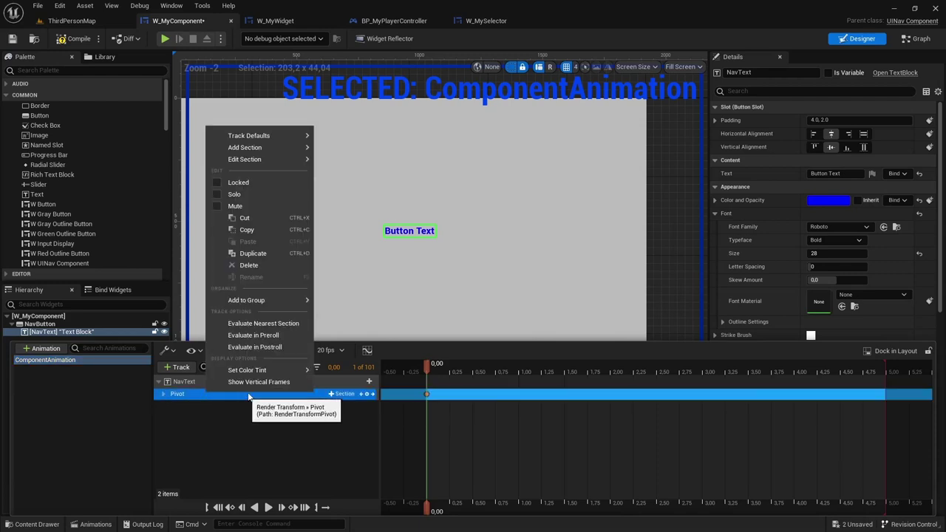
left_click(248, 265)
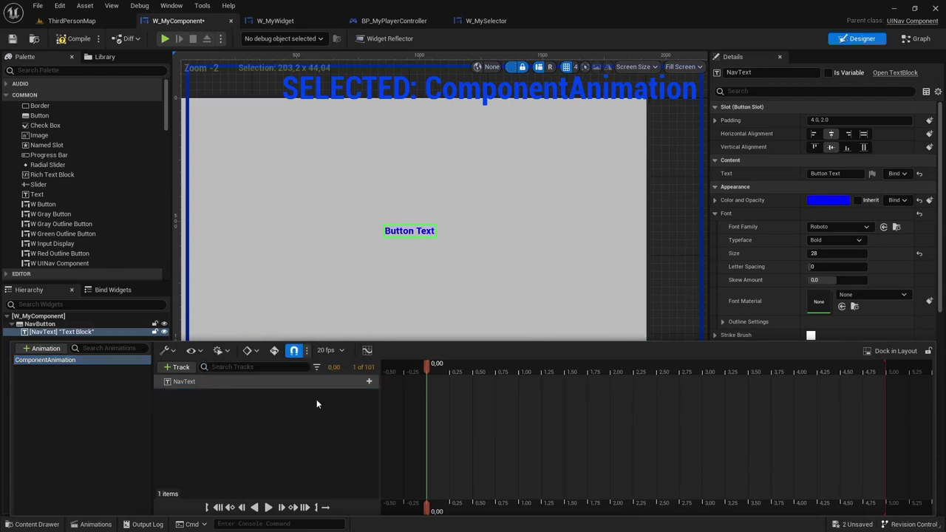
Step: Add a NavText Transform track over 0.5 s keyed to Translation X 50, then compile W_MyComponent
left_click(369, 381)
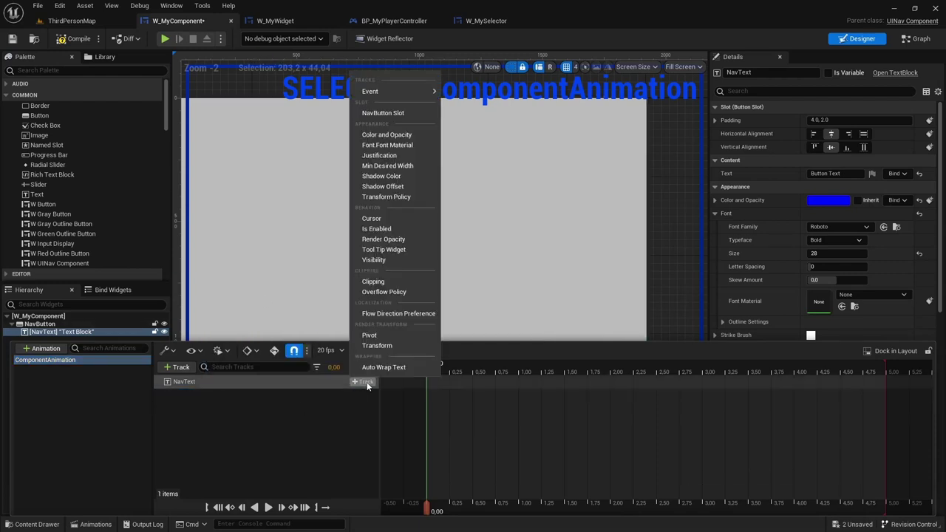
left_click(391, 346)
left_click(164, 394)
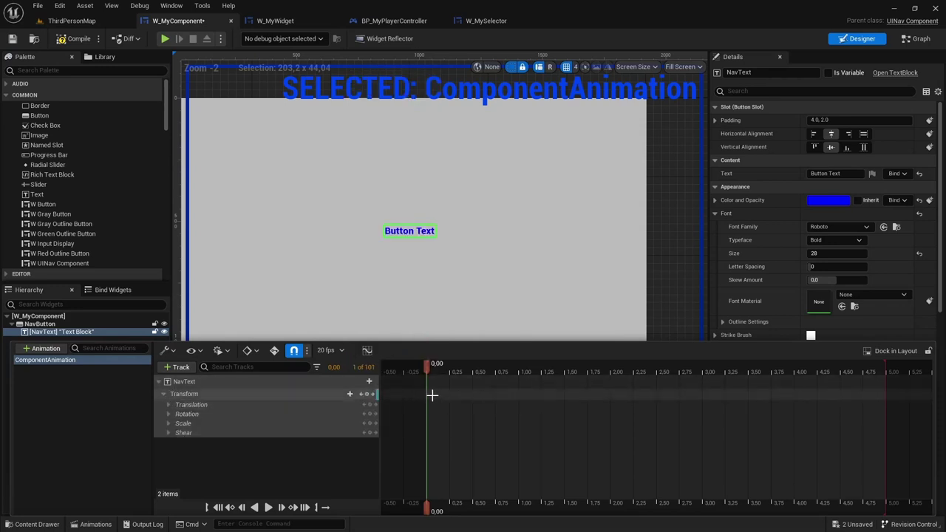
mouse_move(428, 396)
left_mouse_down()
mouse_move(469, 386)
mouse_move(435, 365)
mouse_move(473, 365)
left_mouse_up()
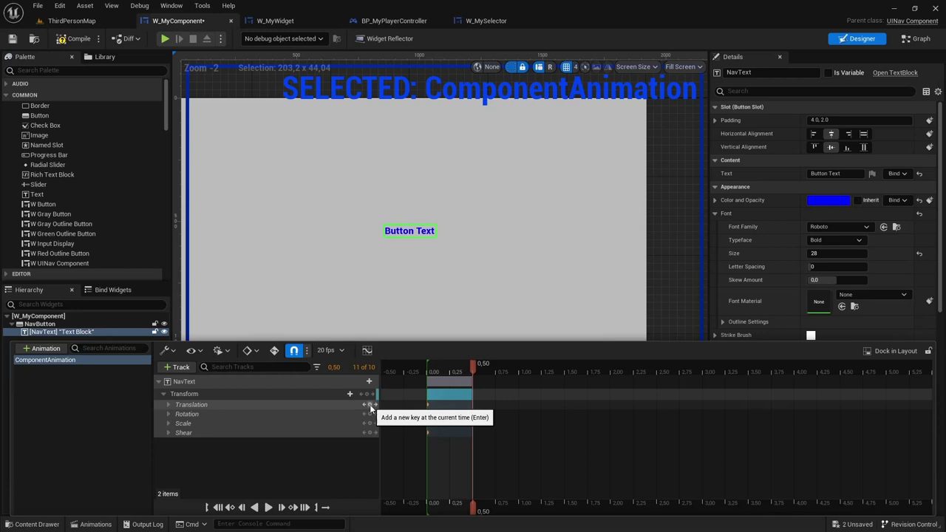
left_click(169, 404)
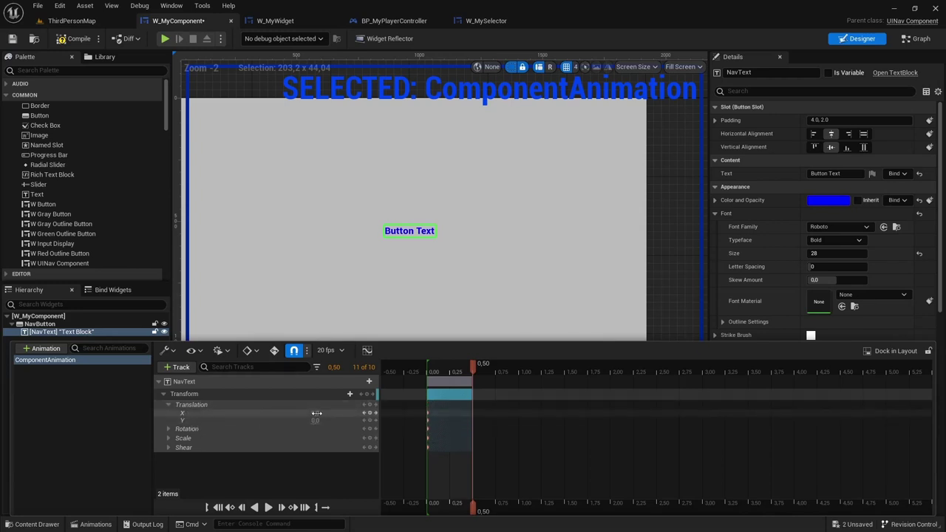
type("50")
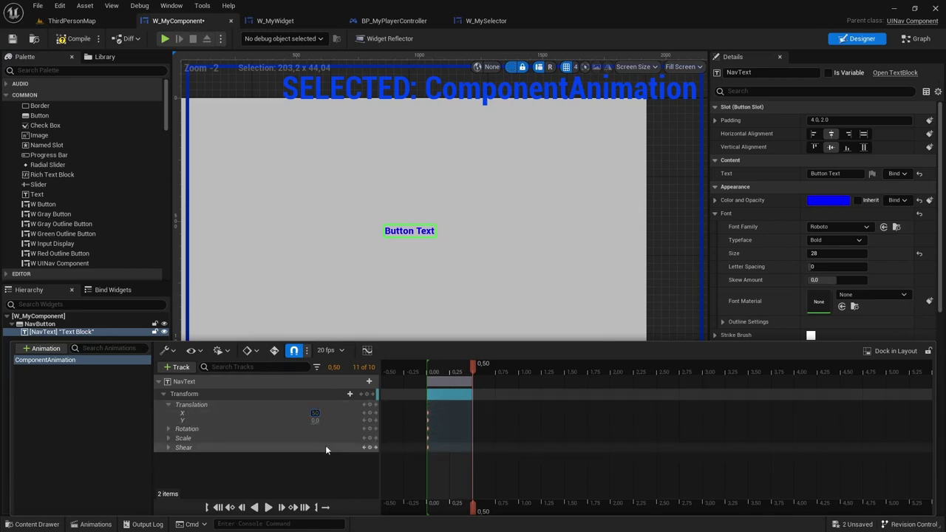
key("Return")
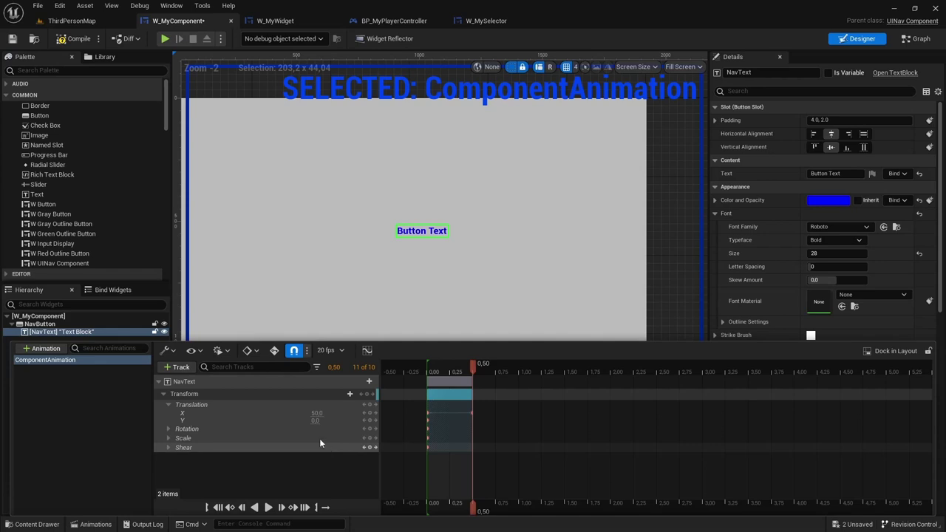
left_click(112, 432)
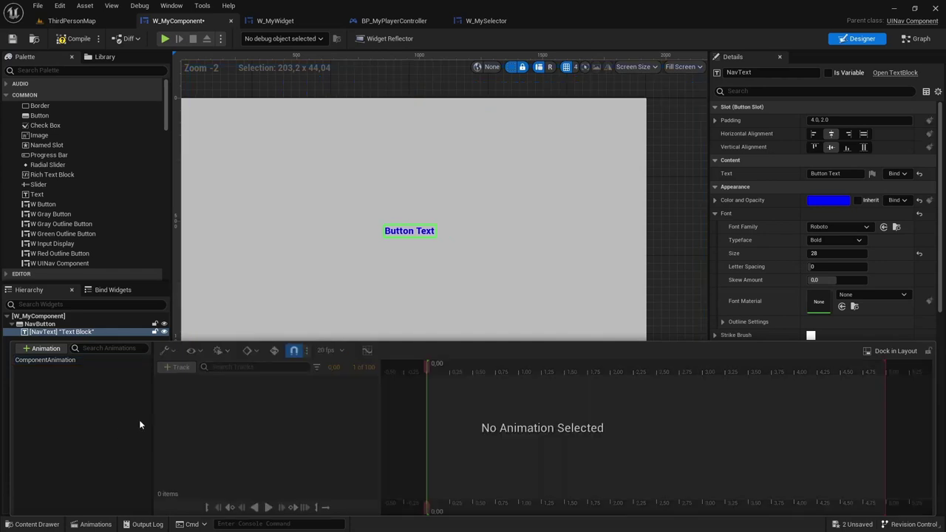
left_click(71, 39)
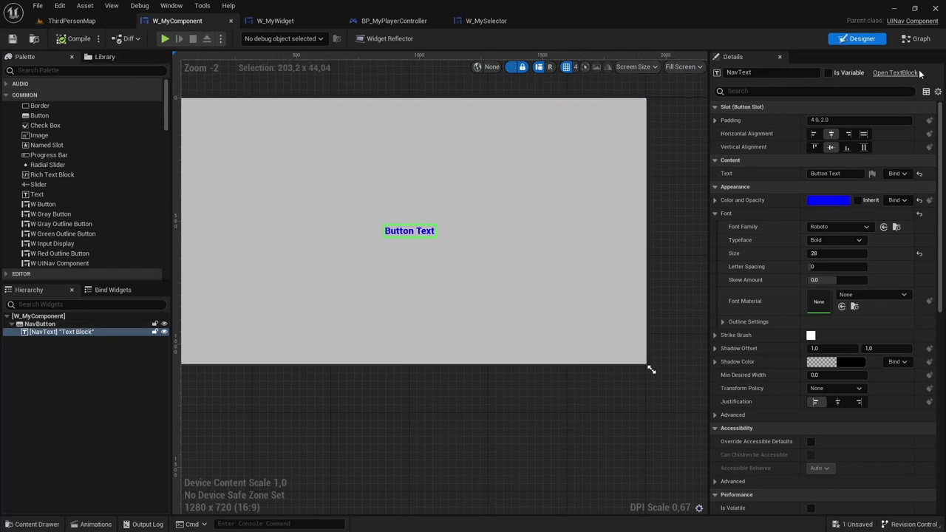
Step: Switch W_MyComponent to its Graph view, then return to the ThirdPersonMap level
left_click(917, 39)
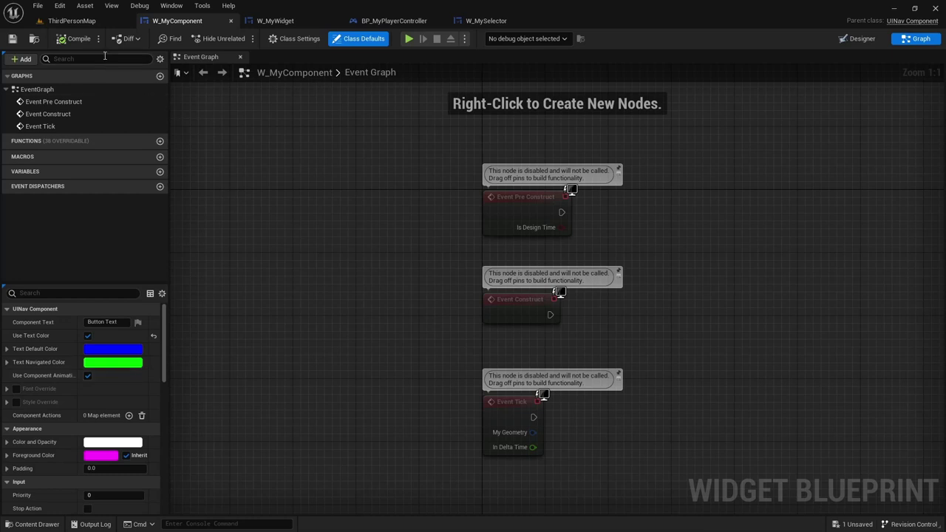
left_click(74, 21)
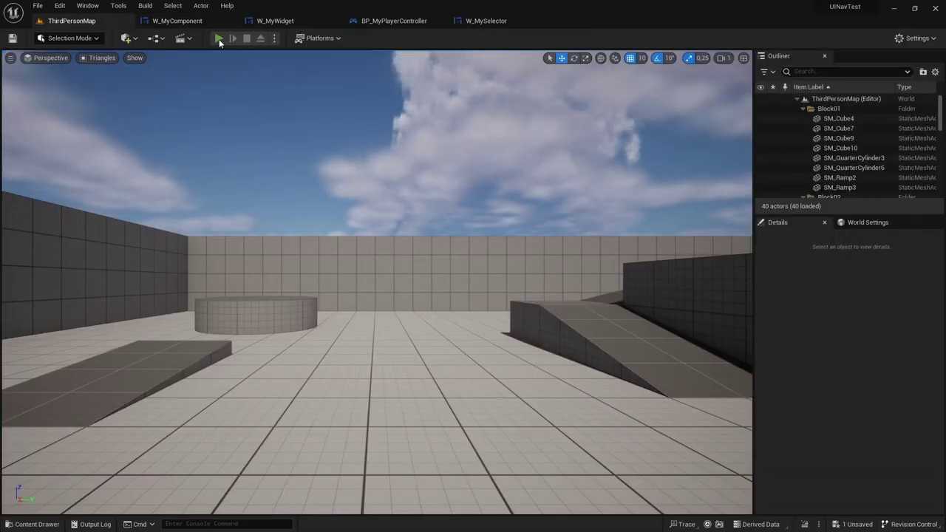
left_click(219, 39)
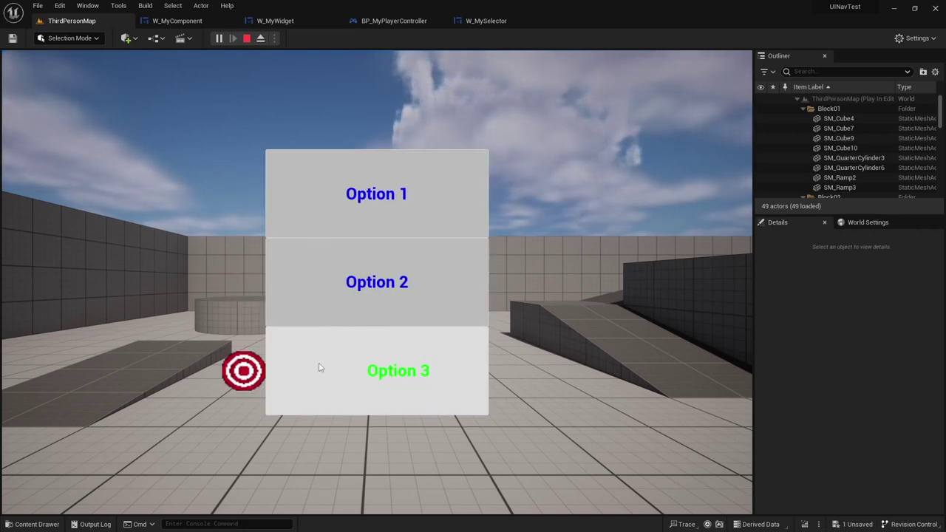
left_click(246, 38)
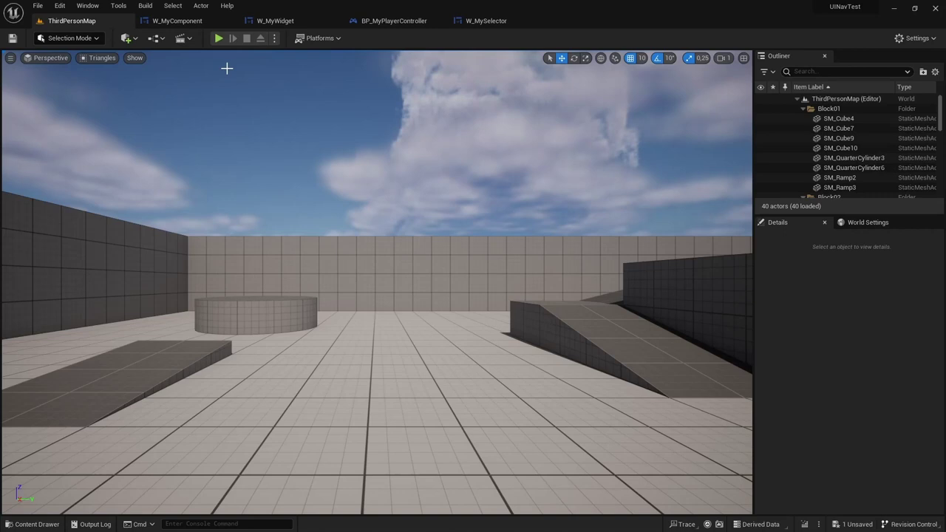
left_click(218, 38)
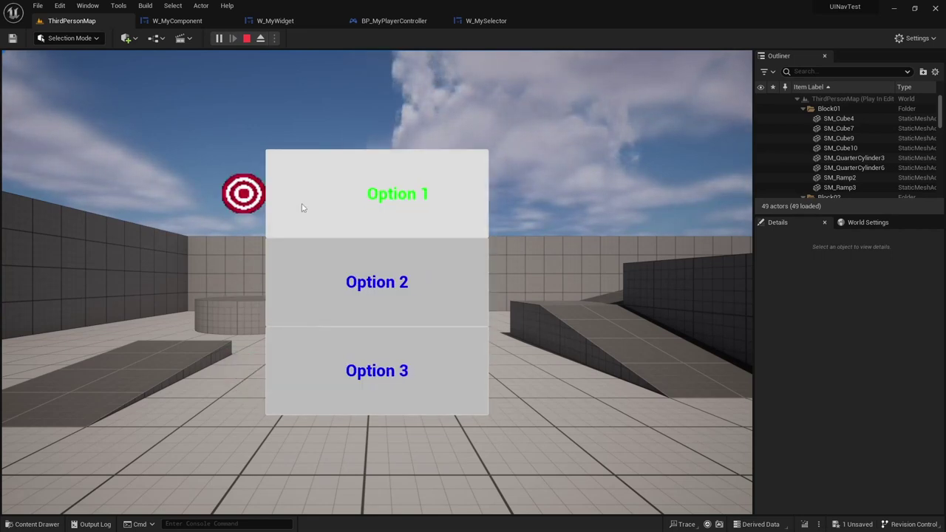
Step: Stop the play test and uncheck Force Navigation in Project Settings > Plugins > UI Navigation
left_click(246, 38)
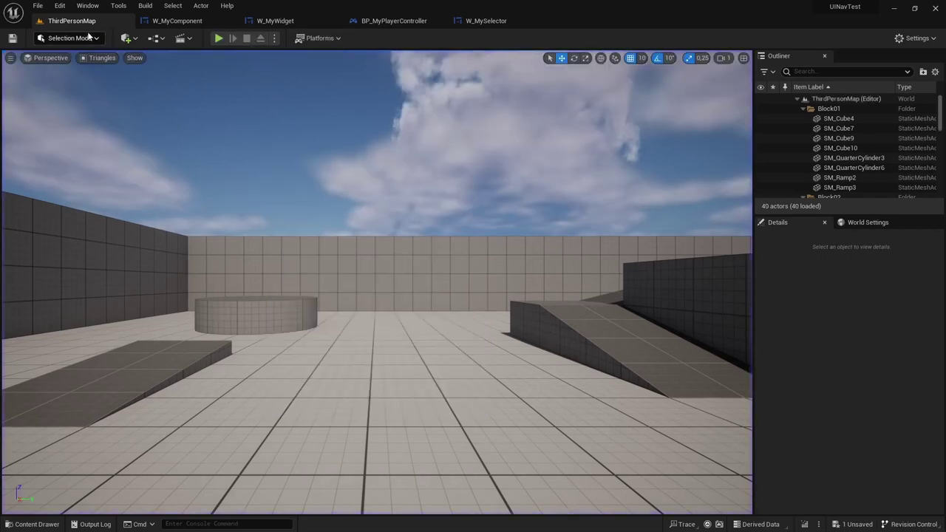
left_click(59, 5)
left_click(103, 147)
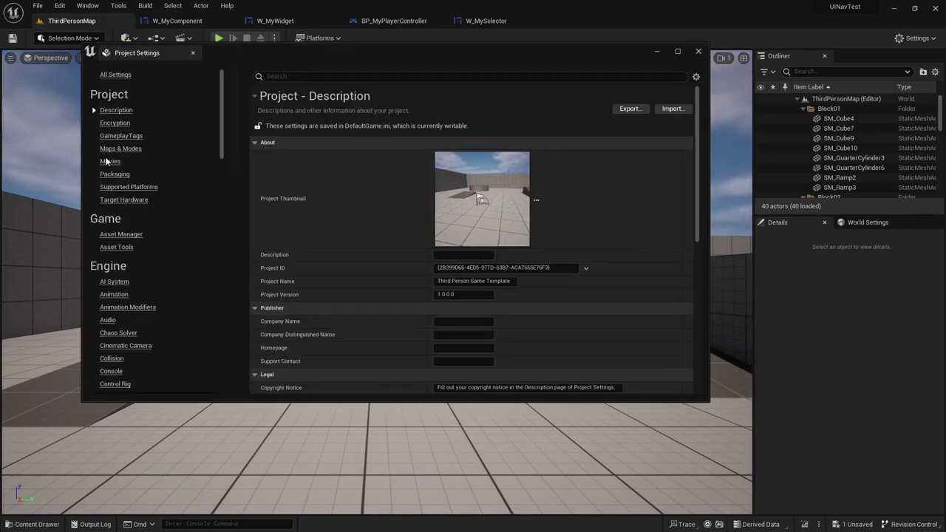
left_click_drag(222, 140, 220, 378)
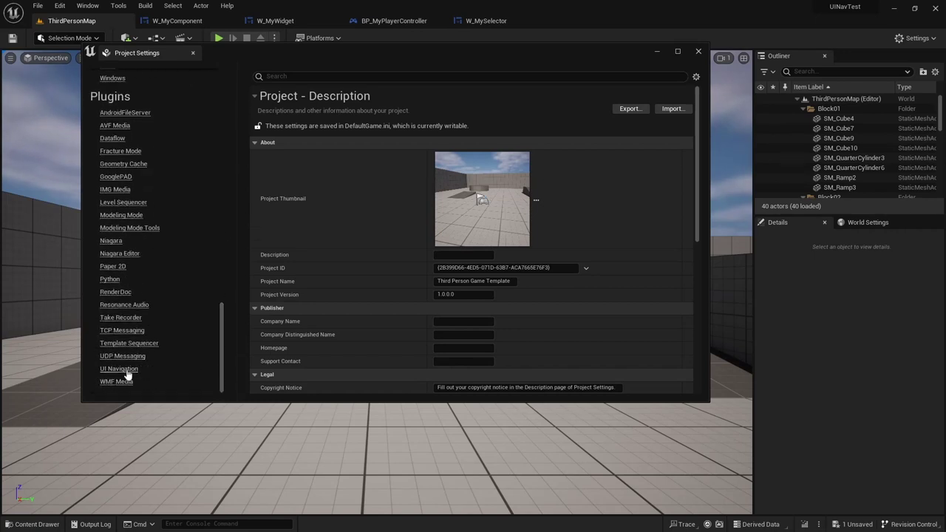
left_click(124, 372)
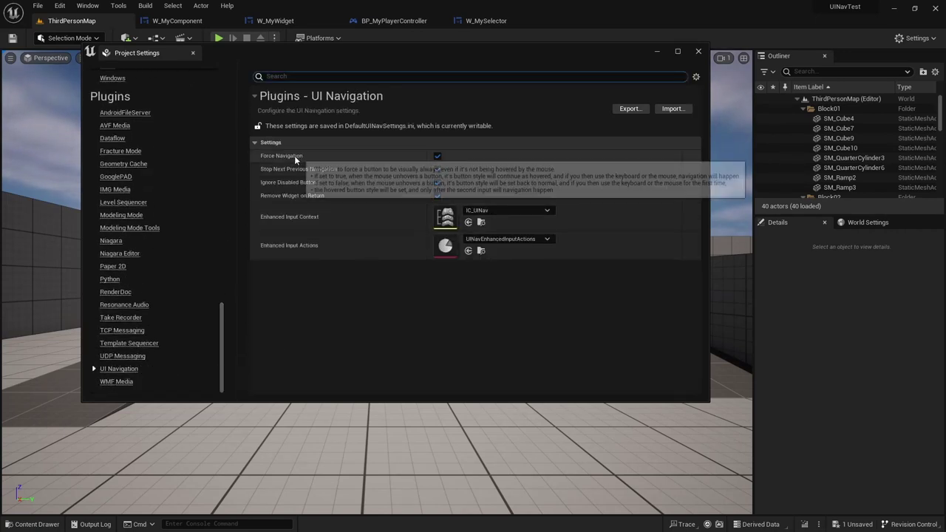
left_click(437, 156)
left_click(698, 51)
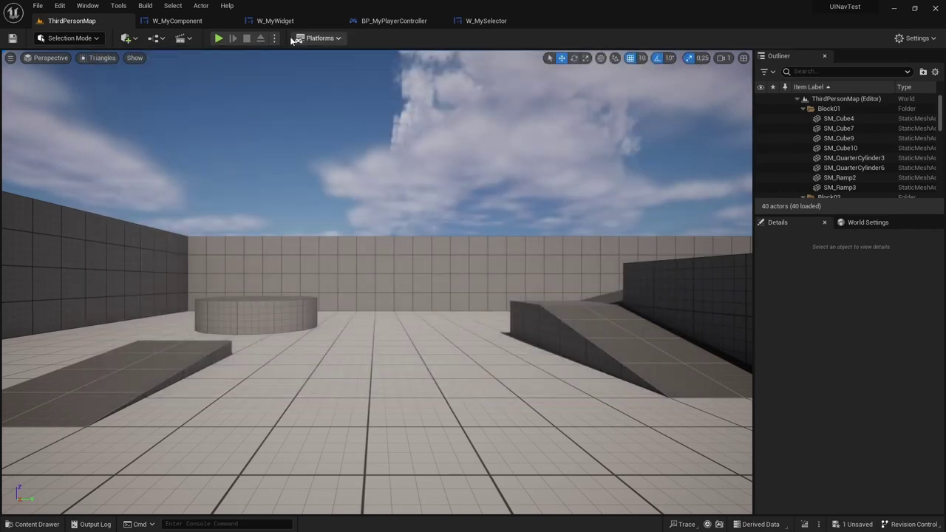
left_click(219, 38)
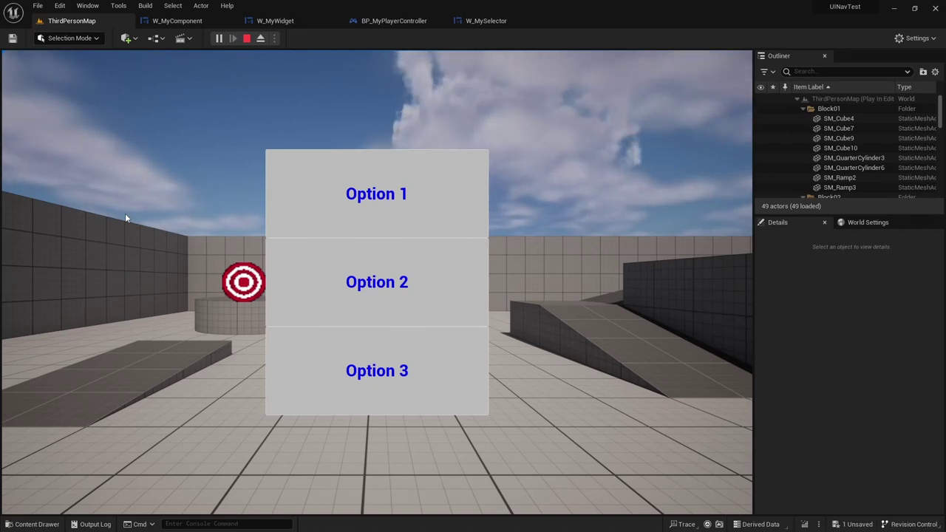
key("Down")
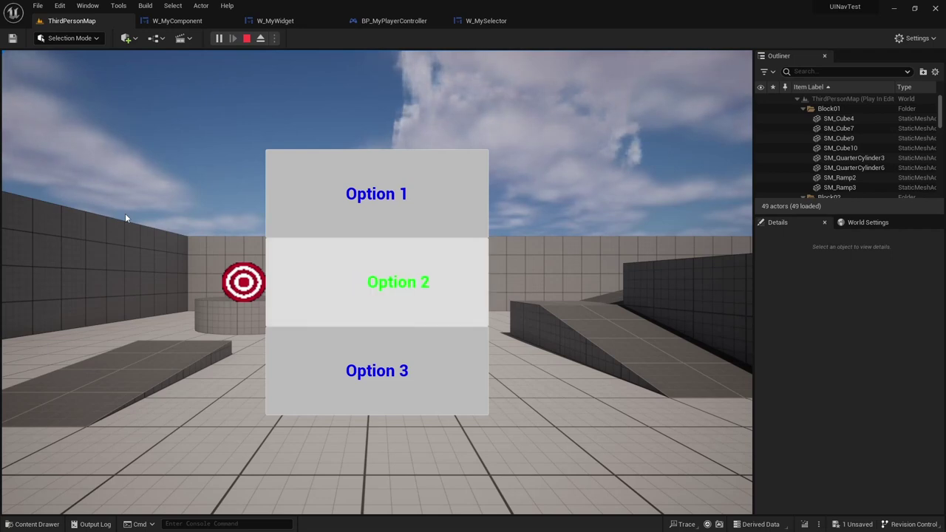
key("Up")
key("Down")
key("Down")
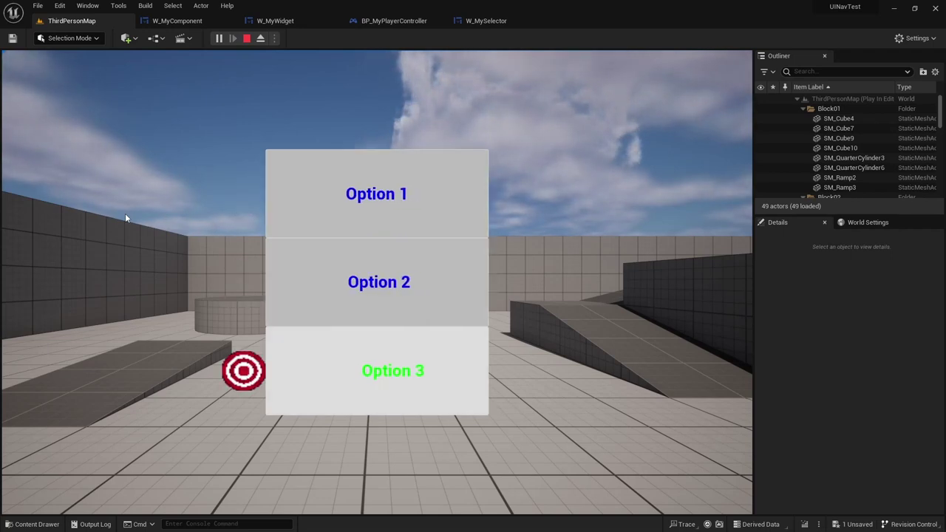
left_click(341, 196)
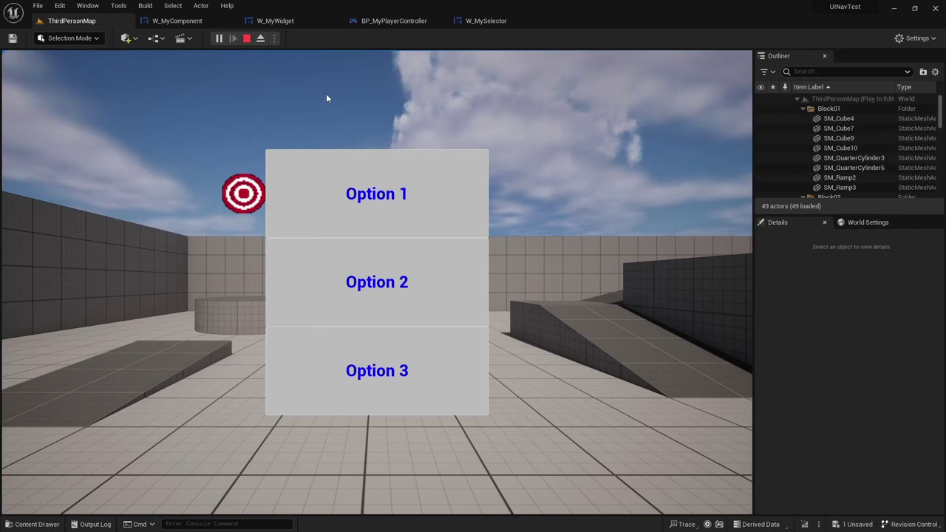
key("Up")
key("Up")
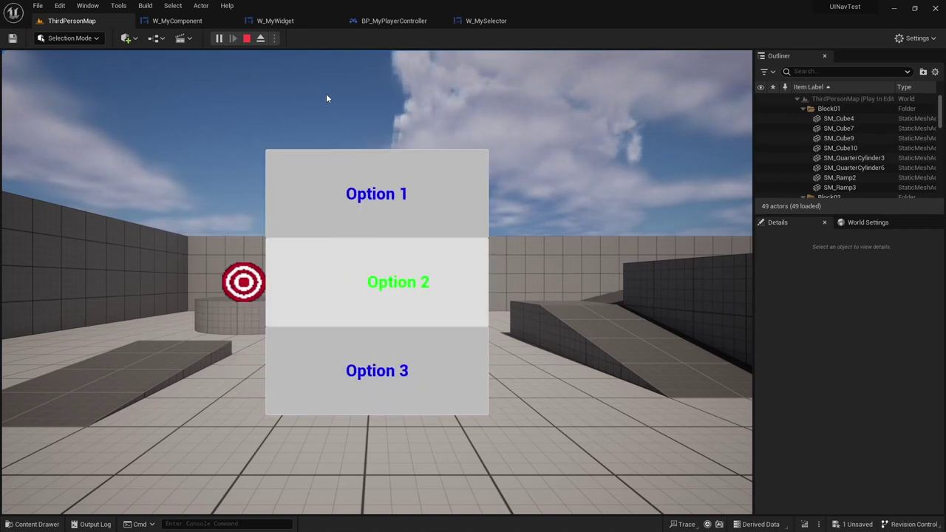
key("Escape")
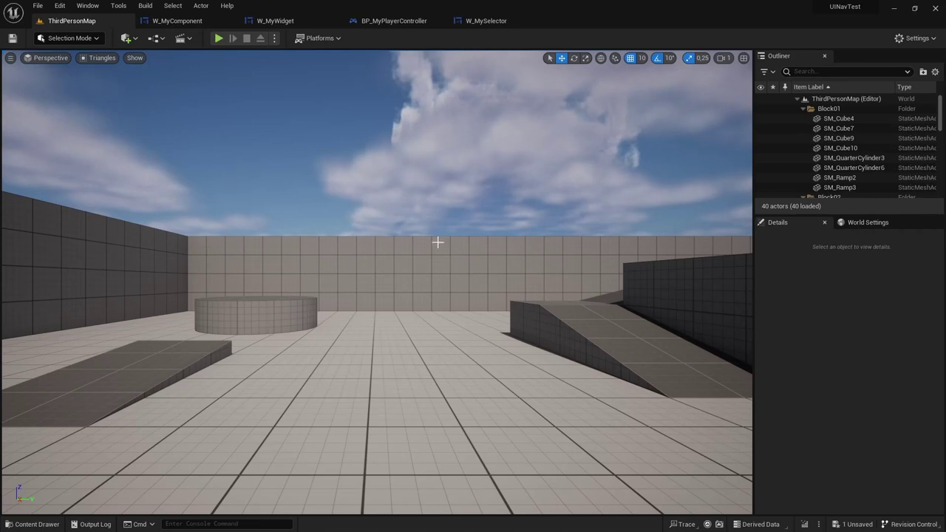
Step: Open IC_UINav from the Content Drawer's UI Navigation Content > Input folder
left_click(859, 312)
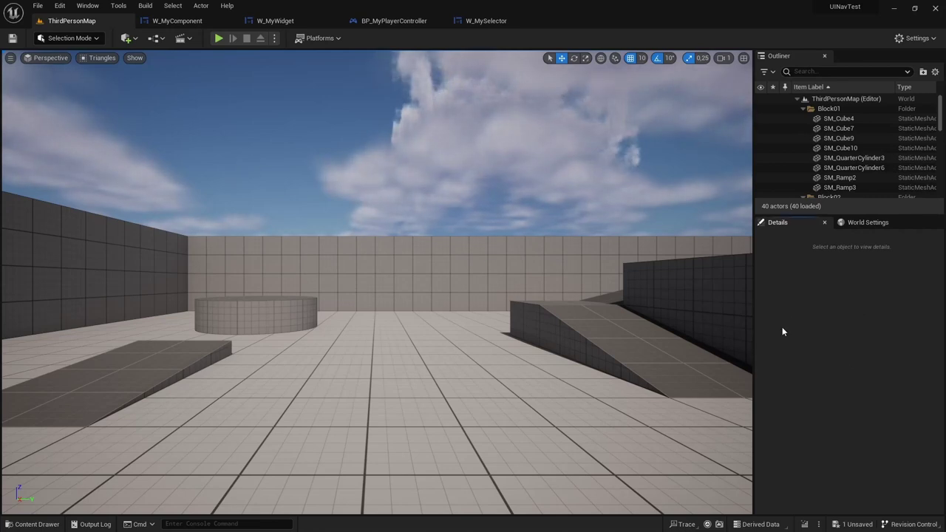
key("ctrl+space")
scroll(80, 439, "down", 2)
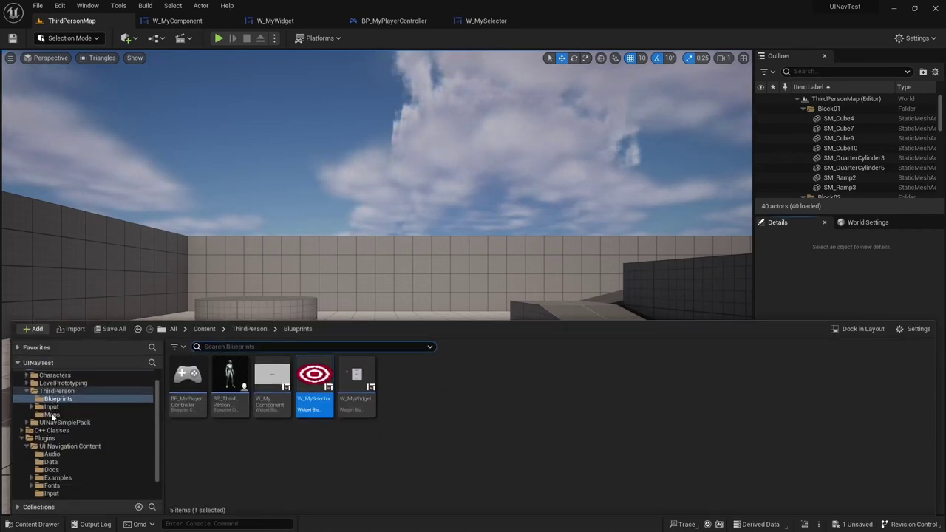
left_click(86, 429)
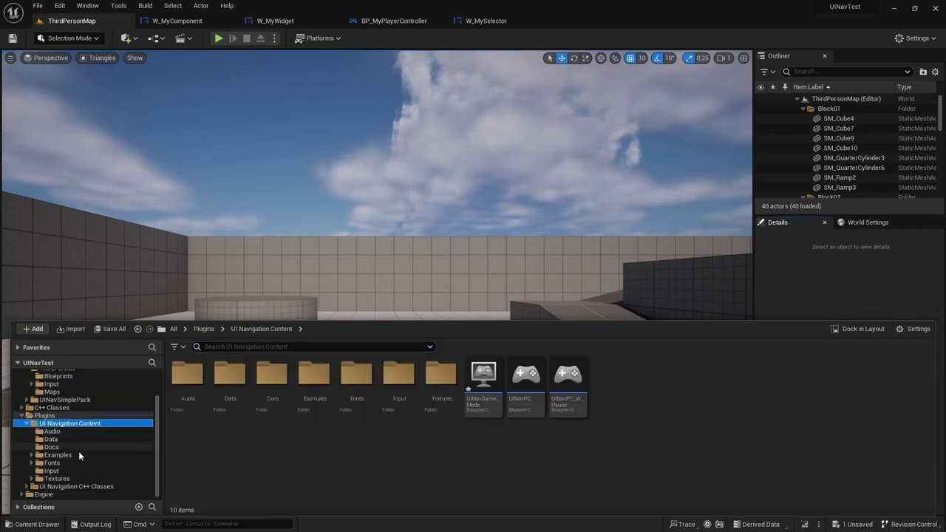
left_click(67, 471)
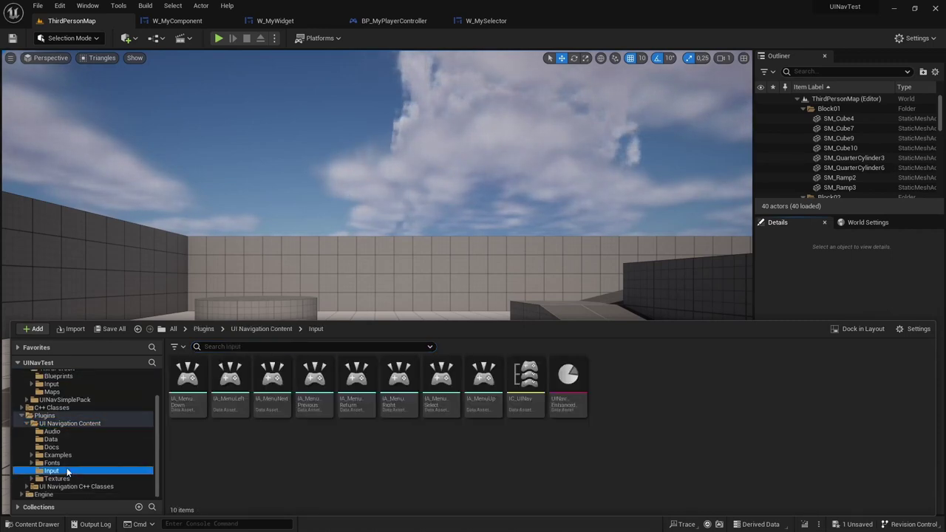
double_click(535, 405)
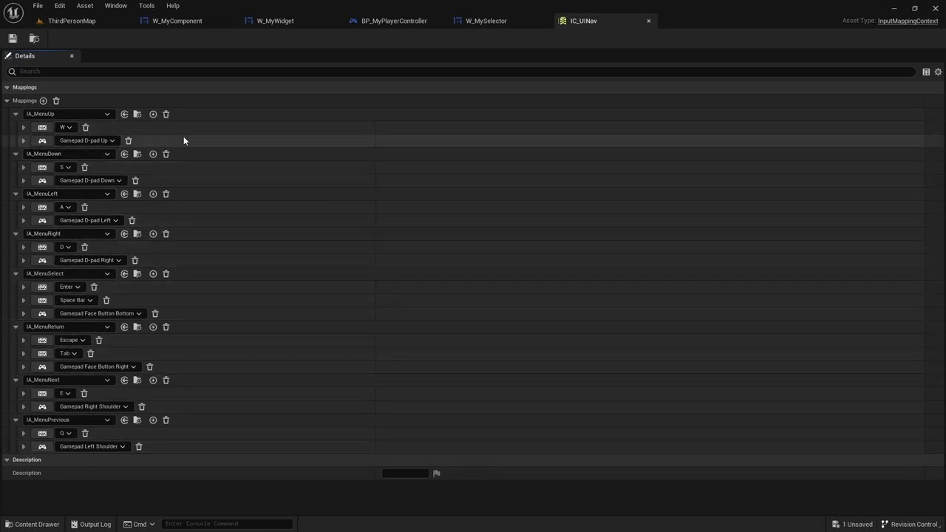
Step: Close IC_UINav and bring up W_MyWidget's Get Initial Focus Component graph
left_click(649, 20)
left_click(74, 21)
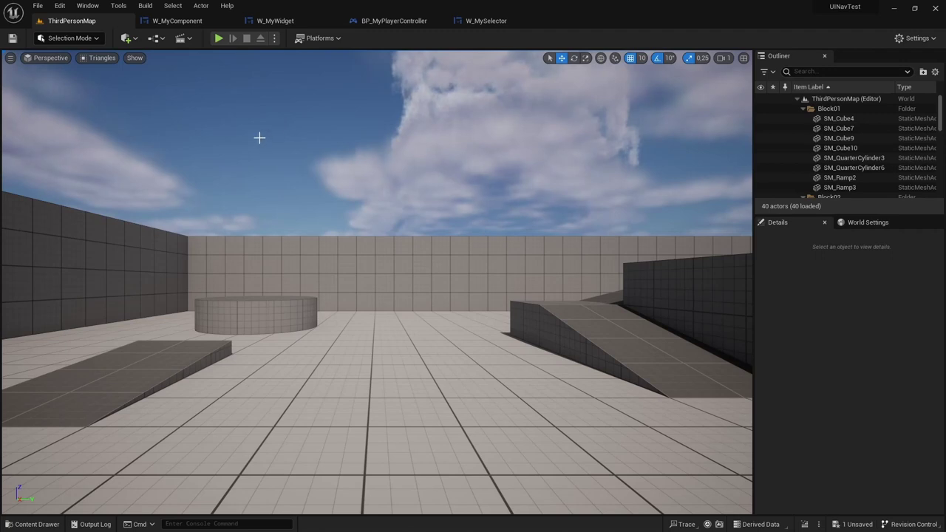
left_click(881, 337)
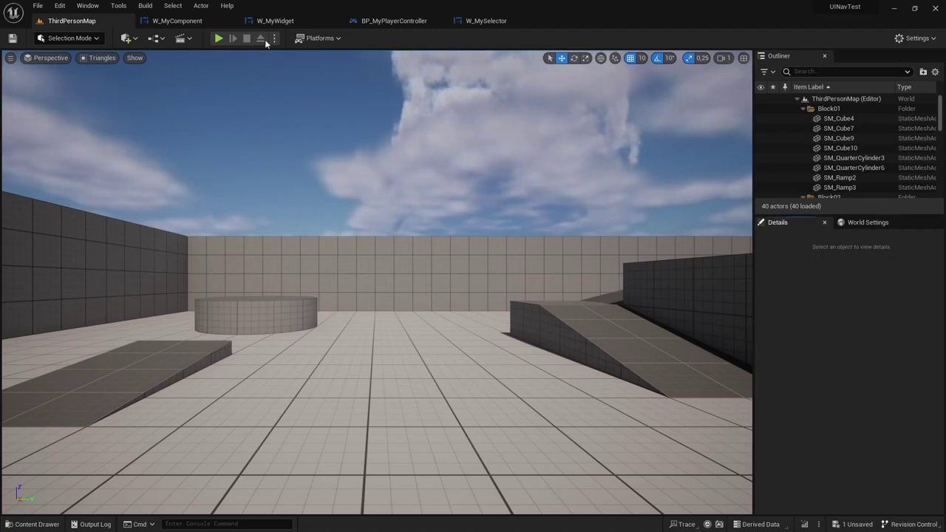
left_click(274, 21)
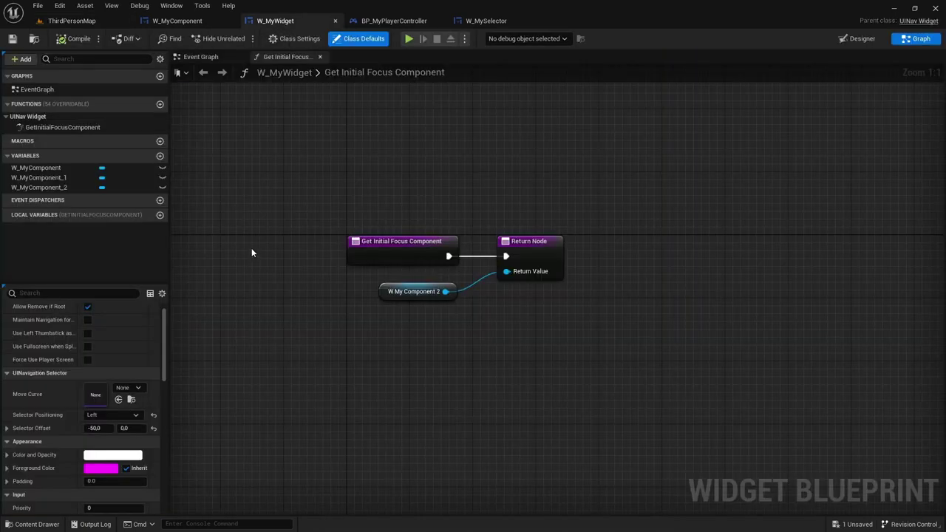
Step: Show W_MyWidget's empty Event Graph and scroll Details toward the UINav Widget category
left_click(198, 57)
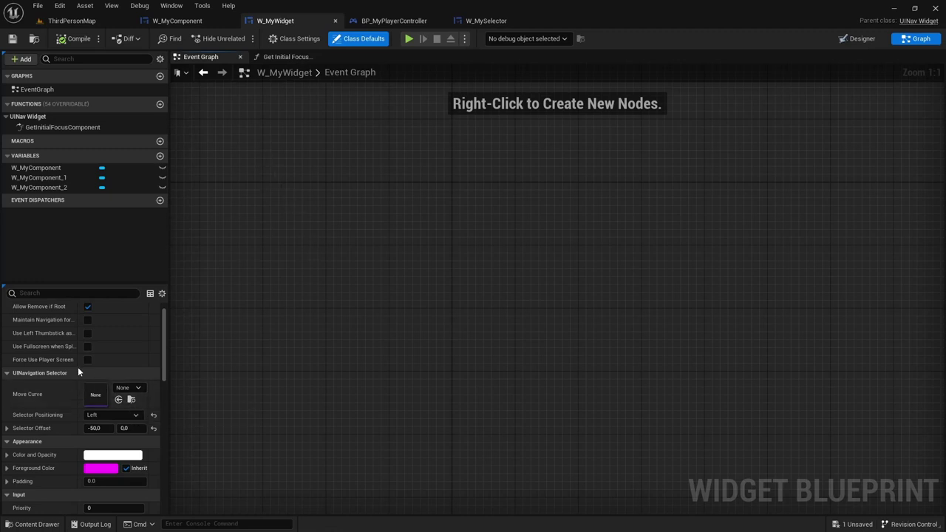
scroll(65, 349, "up", 1)
mouse_move(36, 350)
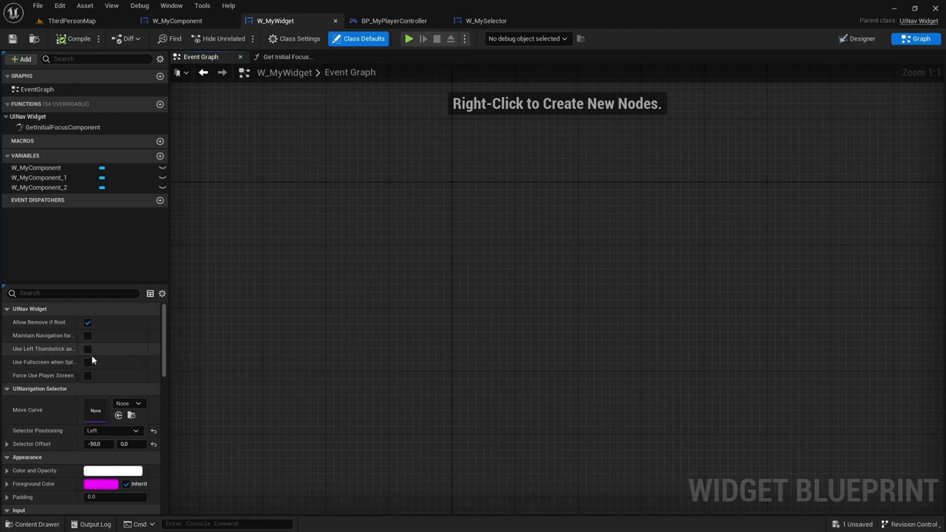
Step: Check Use Left Thumbstick as Mouse on BP_MyPlayerController's UINavPC, compile, and return to ThirdPersonMap
left_click(394, 21)
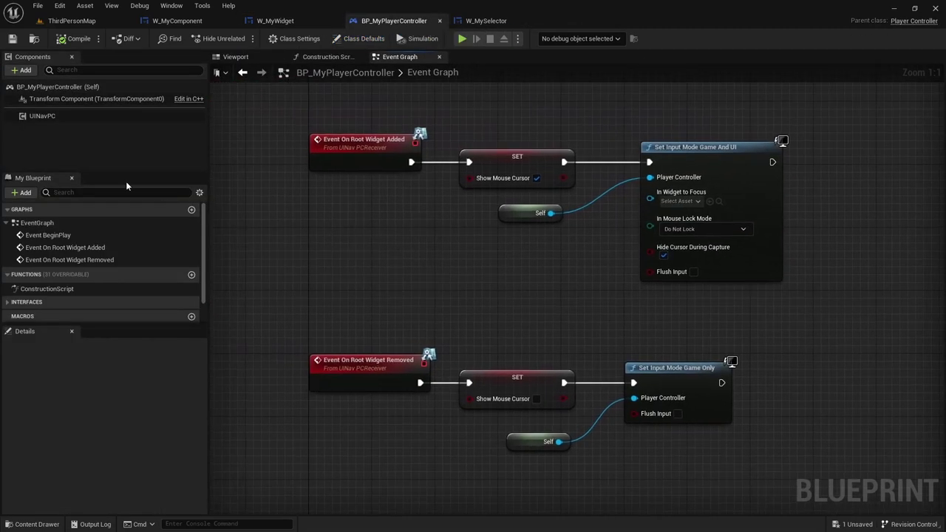
left_click(57, 117)
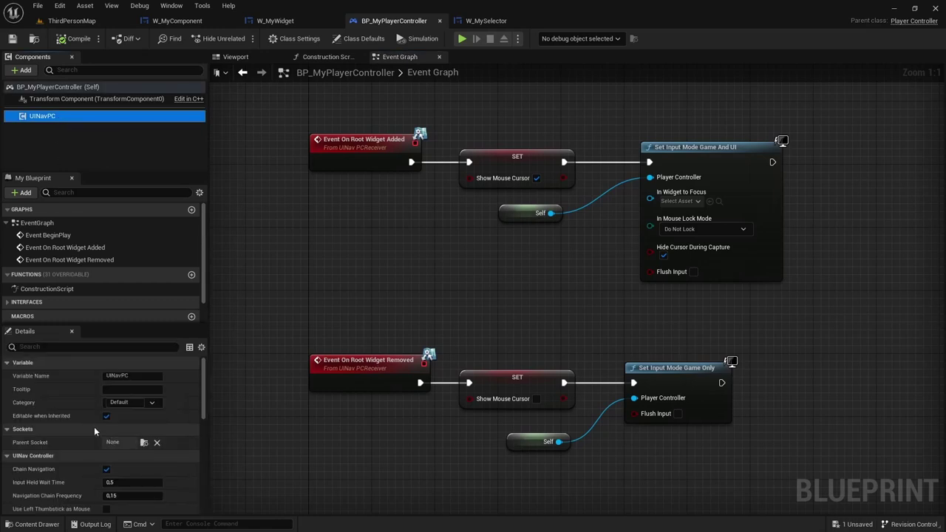
scroll(92, 412, "down", 3)
scroll(87, 413, "down", 2)
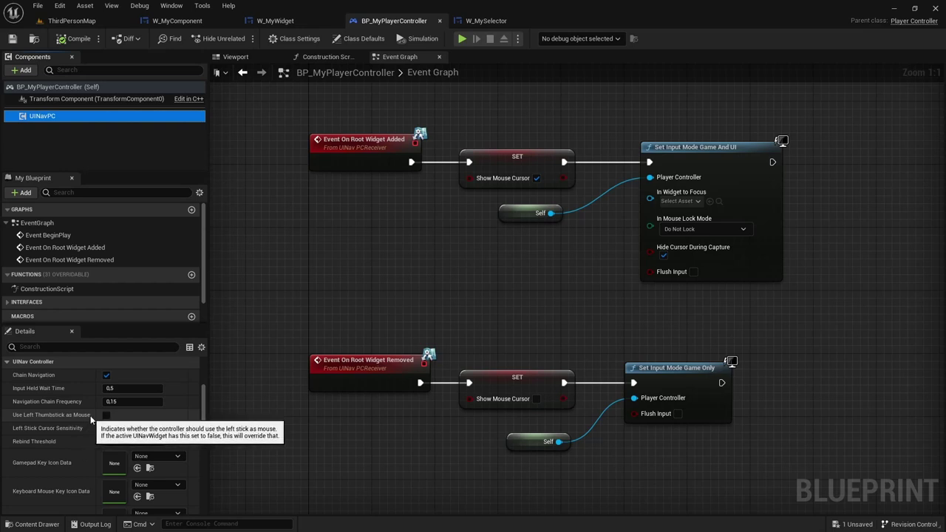
left_click(106, 414)
left_click(76, 39)
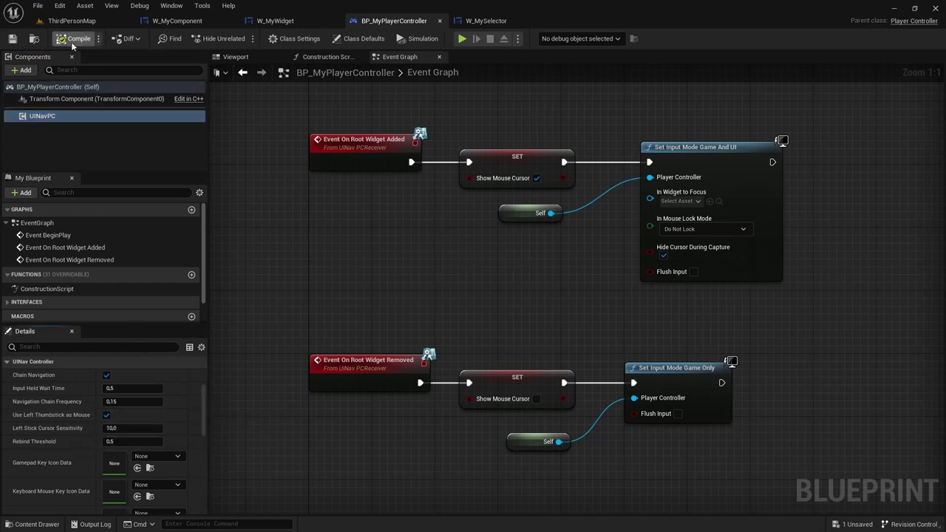
left_click(85, 21)
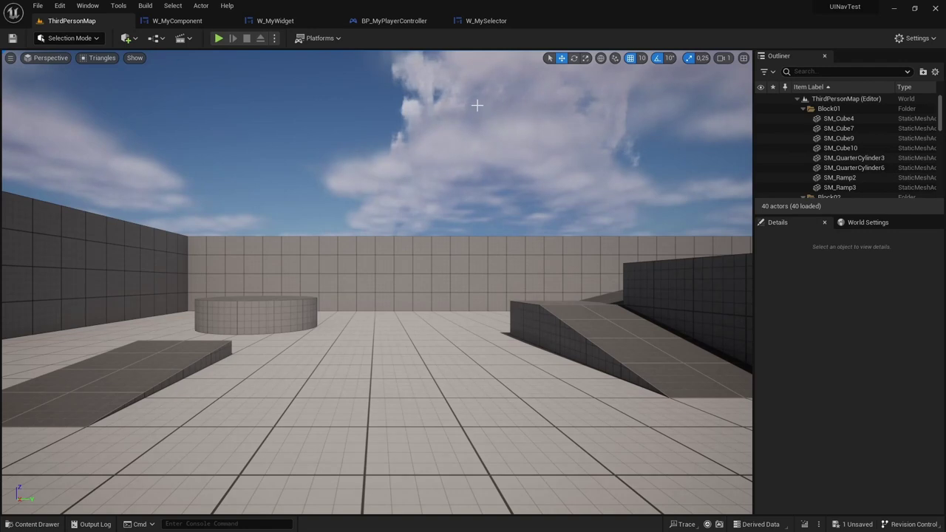
Step: Start Play In Editor to test the Option 1–3 menu with its target selector
left_click(218, 38)
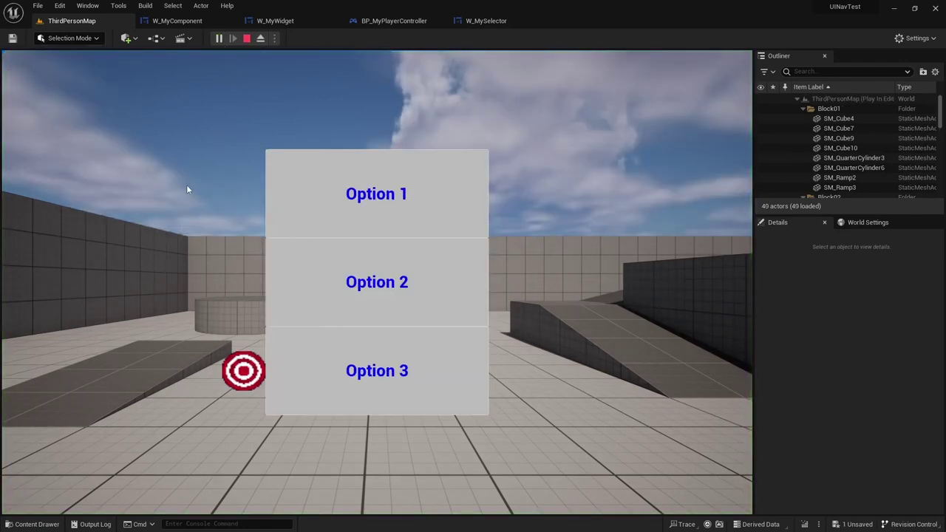